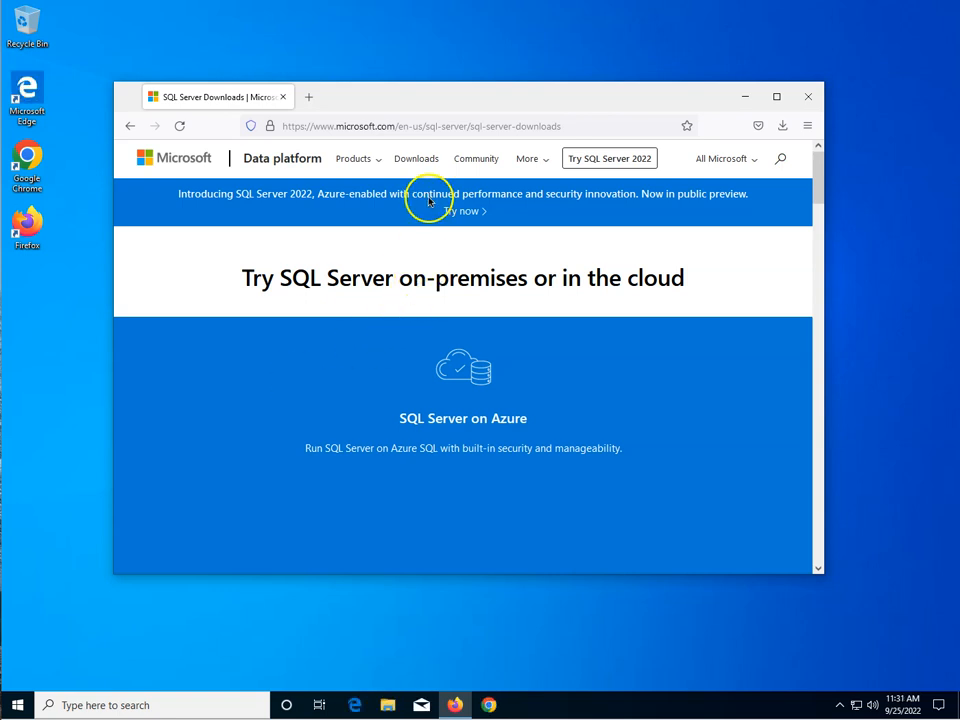
Open Microsoft's SQL Server downloads page and locate the free Developer edition download
left_click(414, 157)
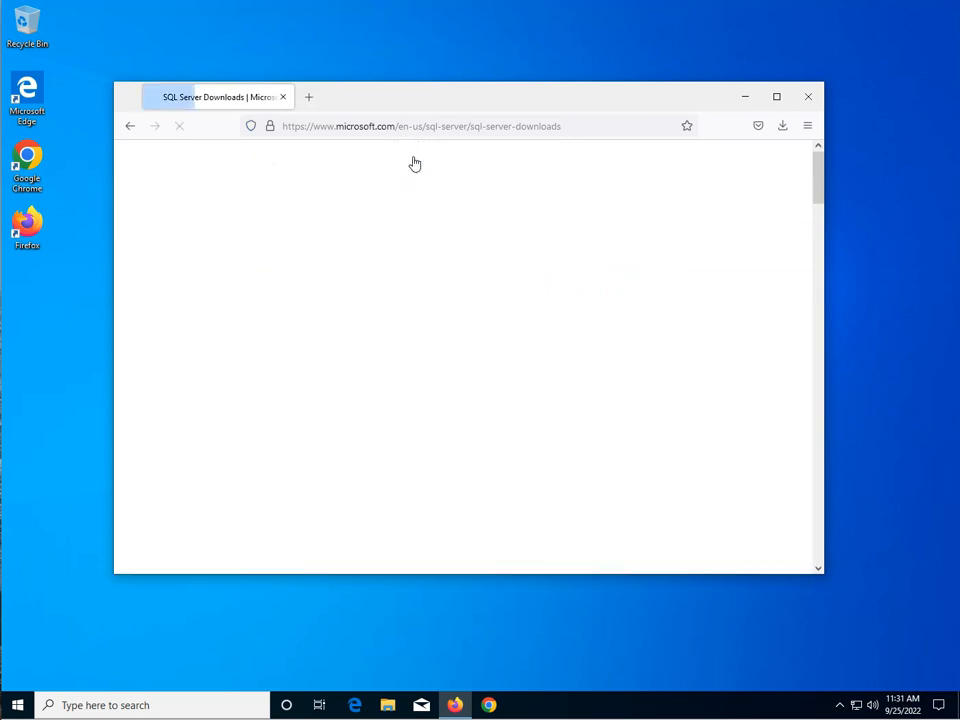
scroll(399, 253, "down", 3)
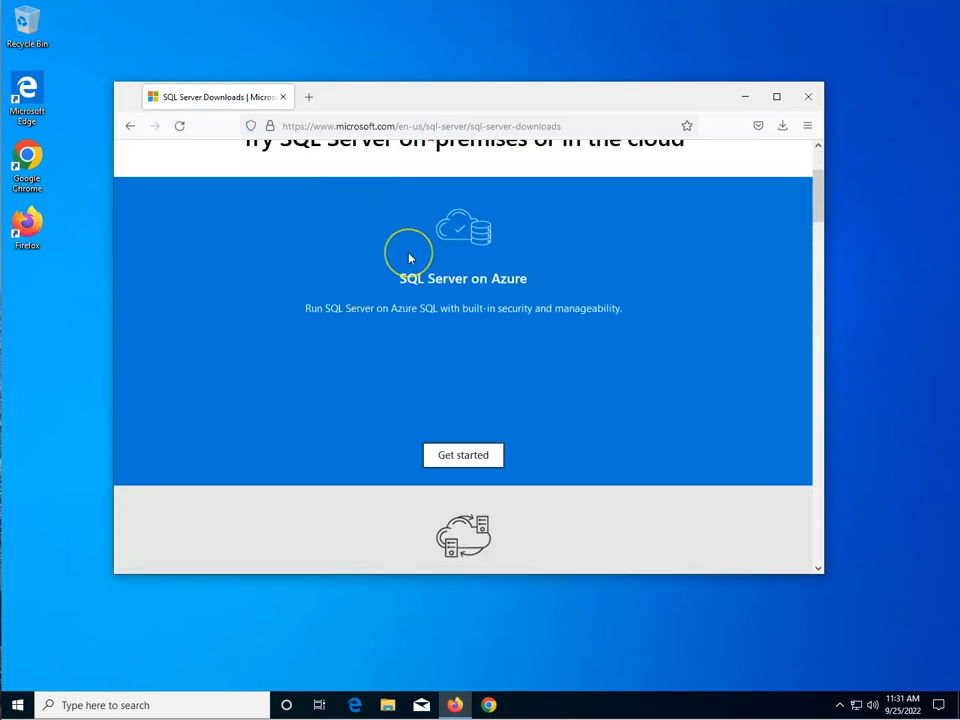
scroll(402, 255, "down", 5)
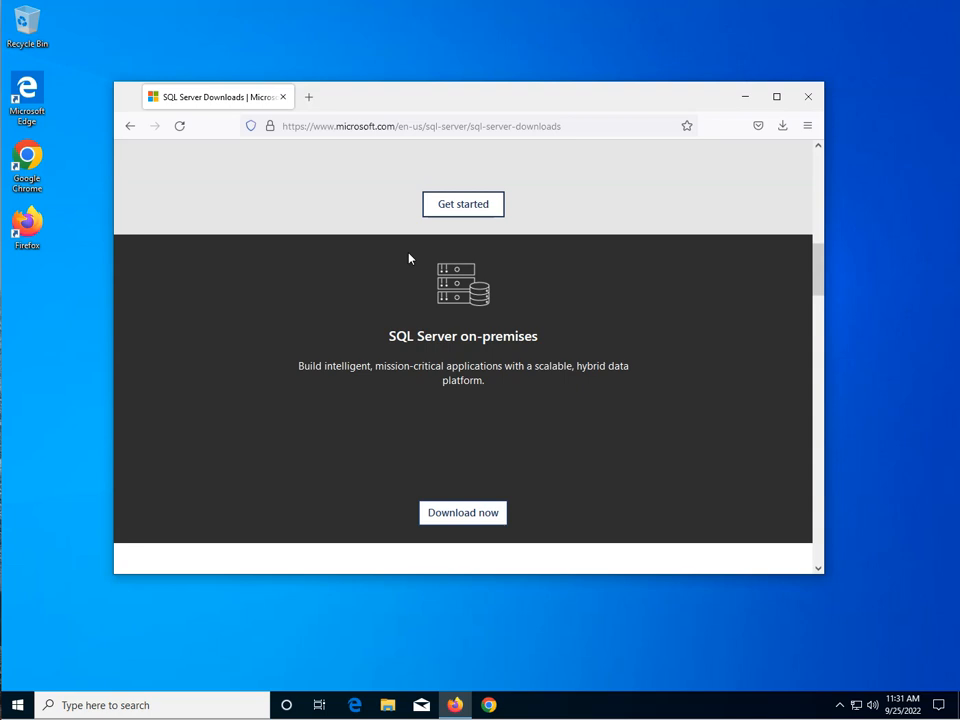
scroll(410, 260, "down", 2)
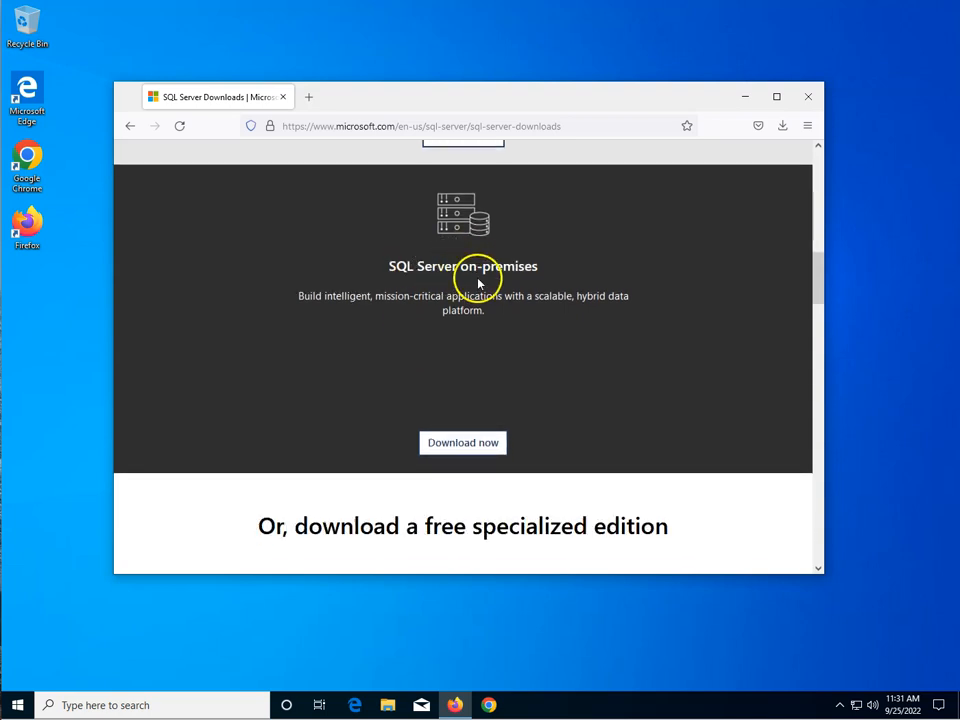
scroll(344, 428, "down", 2)
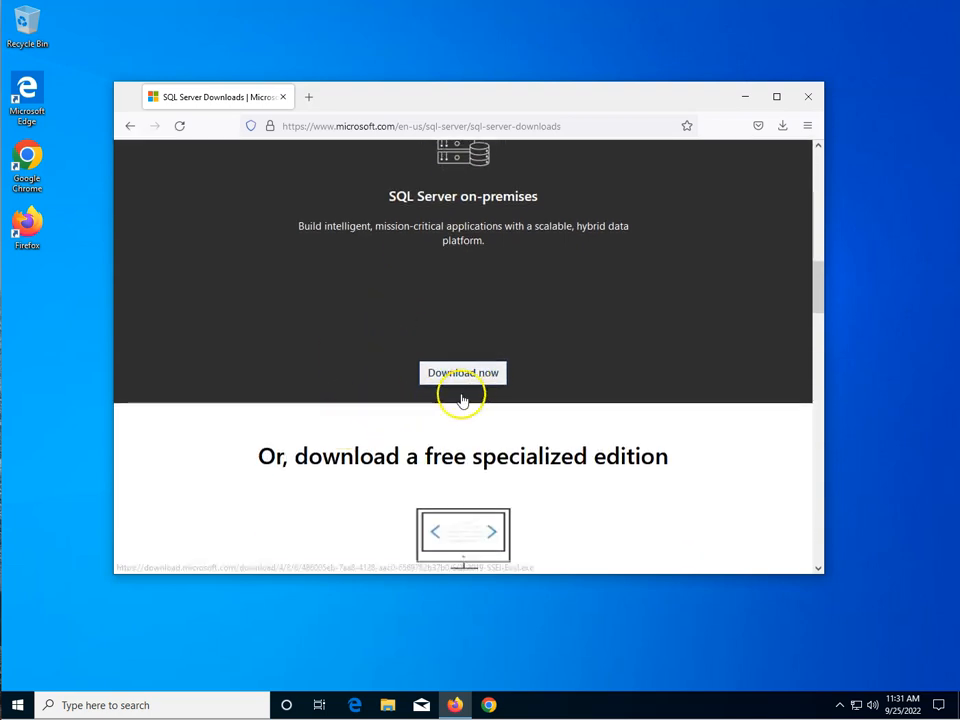
scroll(443, 420, "down", 5)
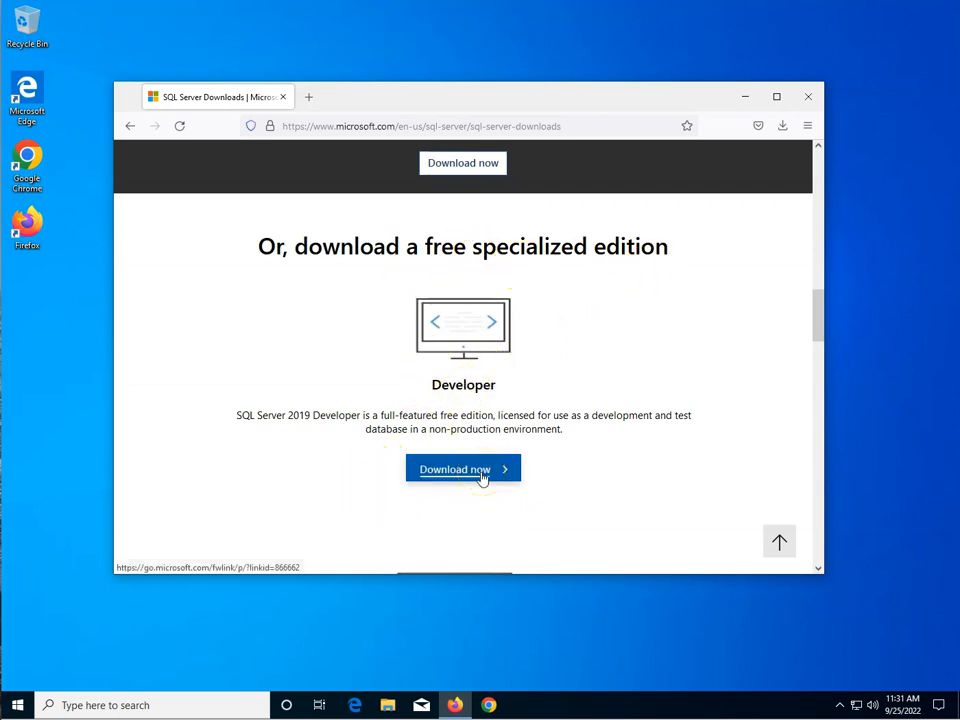
Switch to File Explorer and run the SQL2019-SSEI-Dev installer from the Downloads folder, allowing it to make changes
left_click(391, 704)
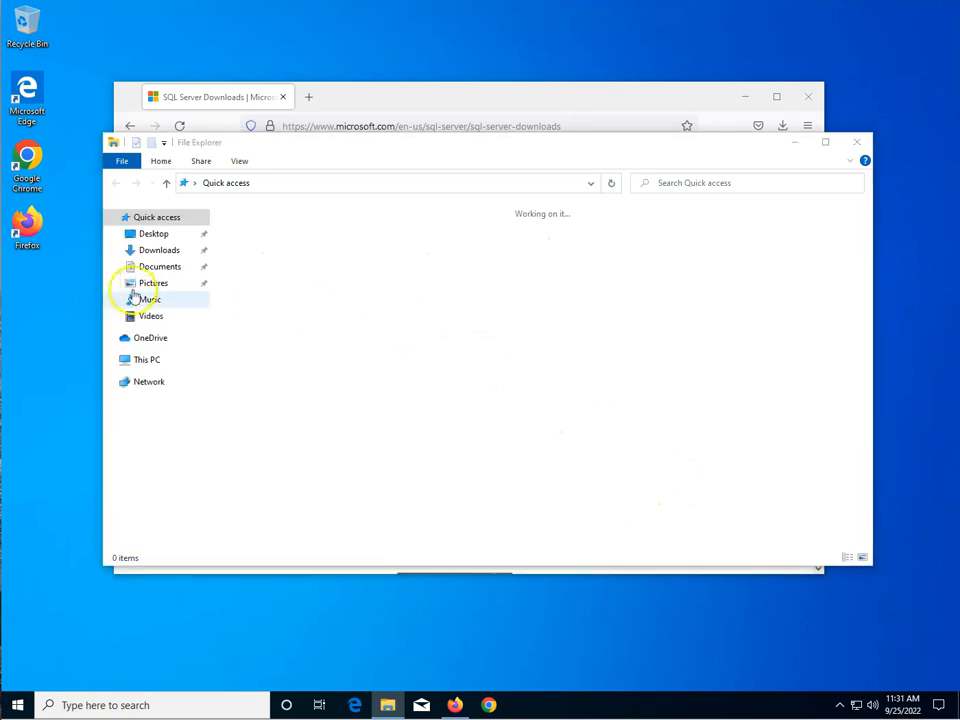
left_click(166, 256)
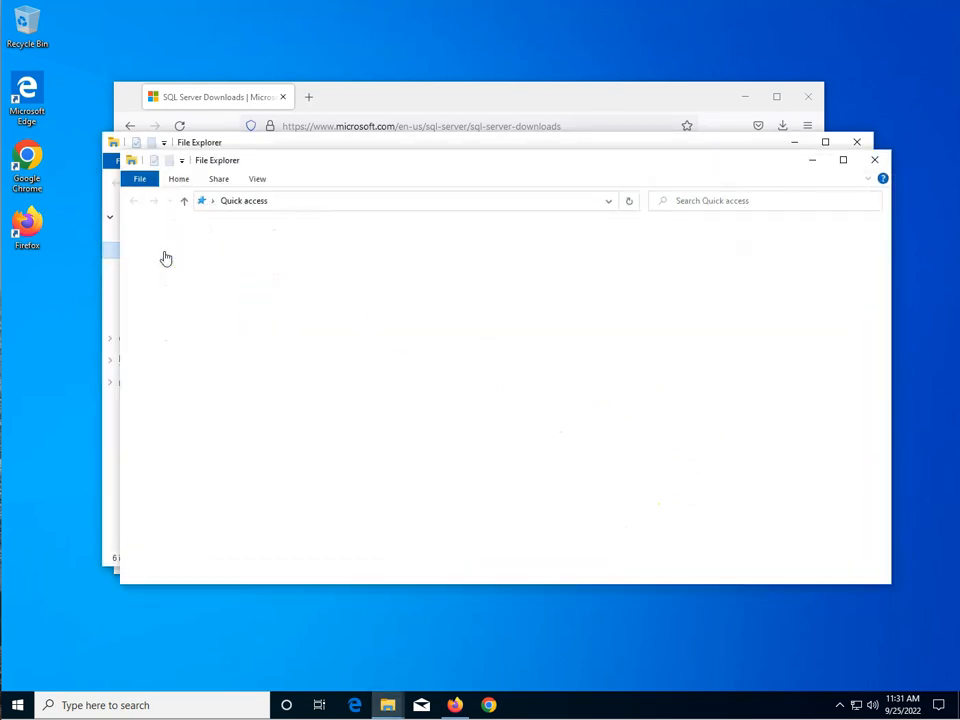
double_click(455, 261)
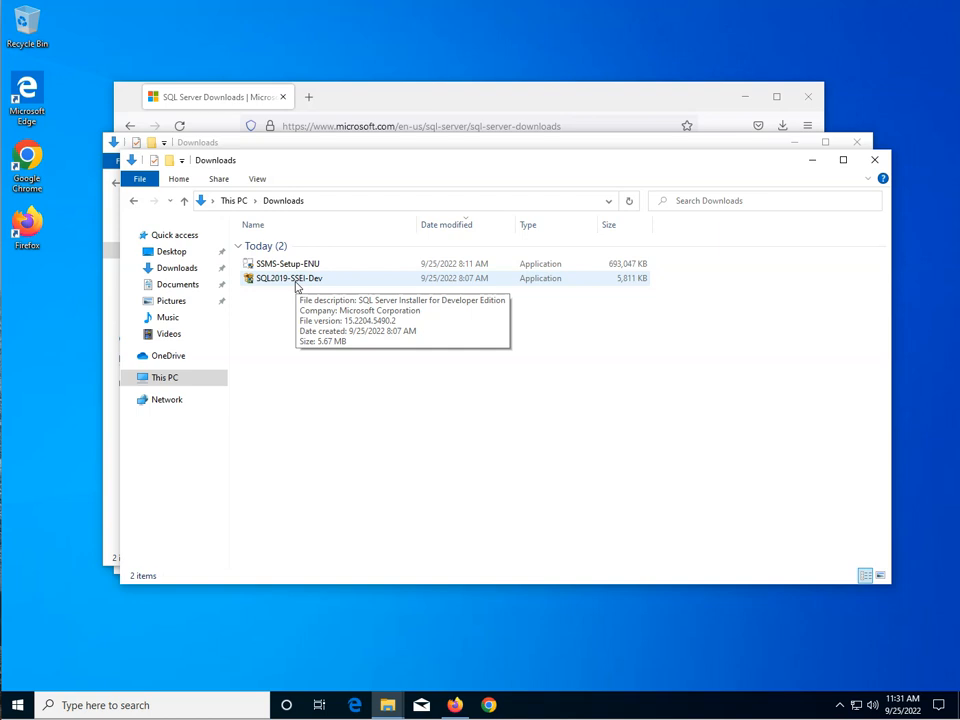
left_click(296, 287)
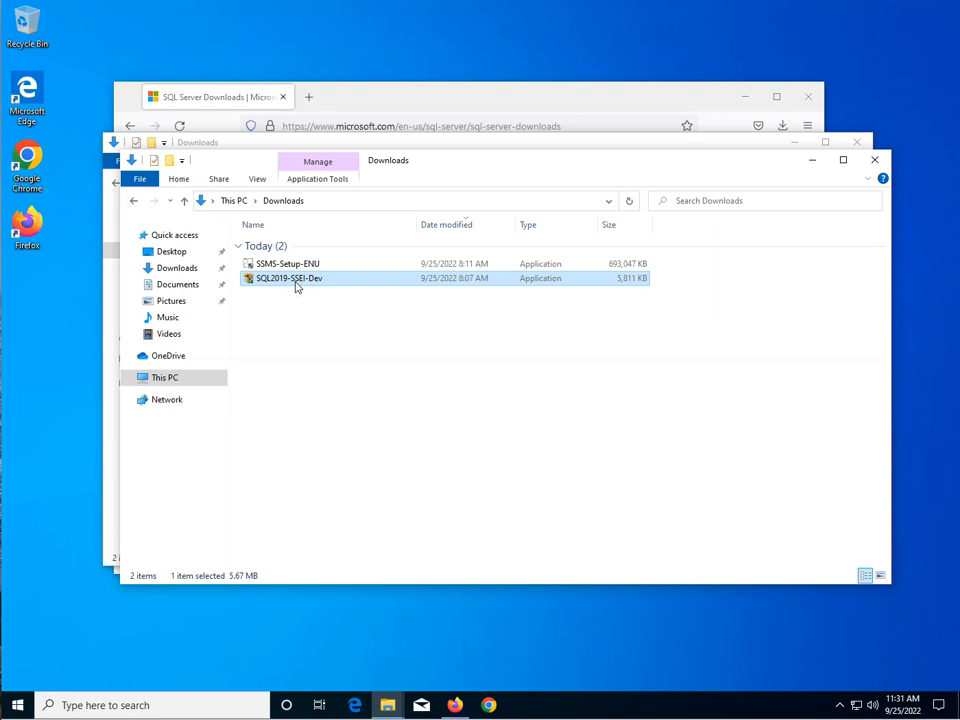
double_click(296, 287)
left_click(445, 453)
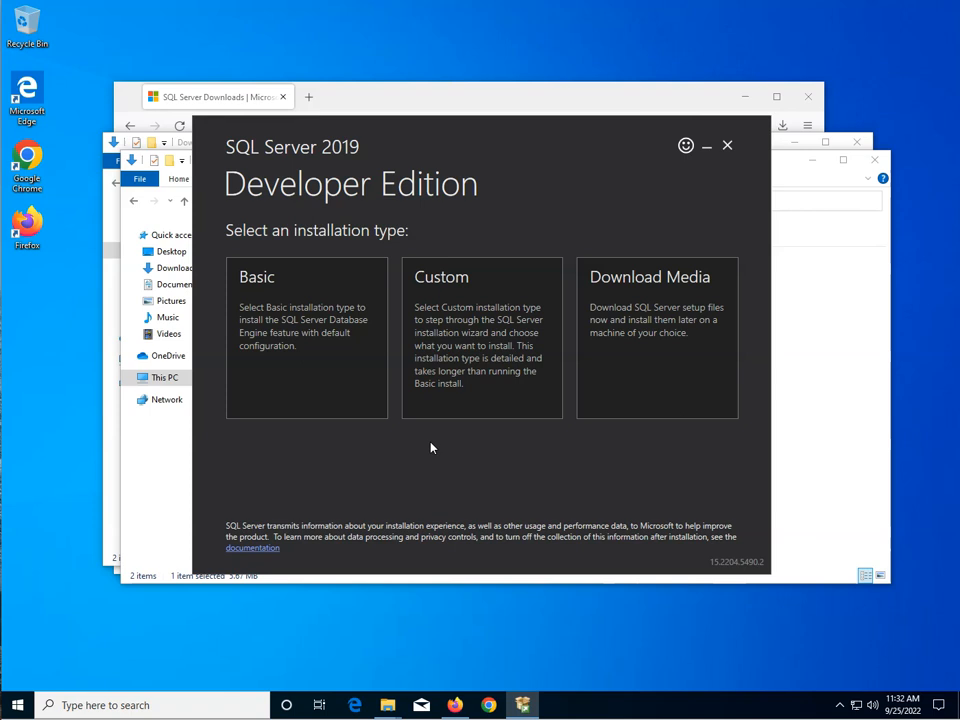
Choose the Download Media installation type and download the English ISO package to C:\Users\Student\Downloads
left_click(312, 332)
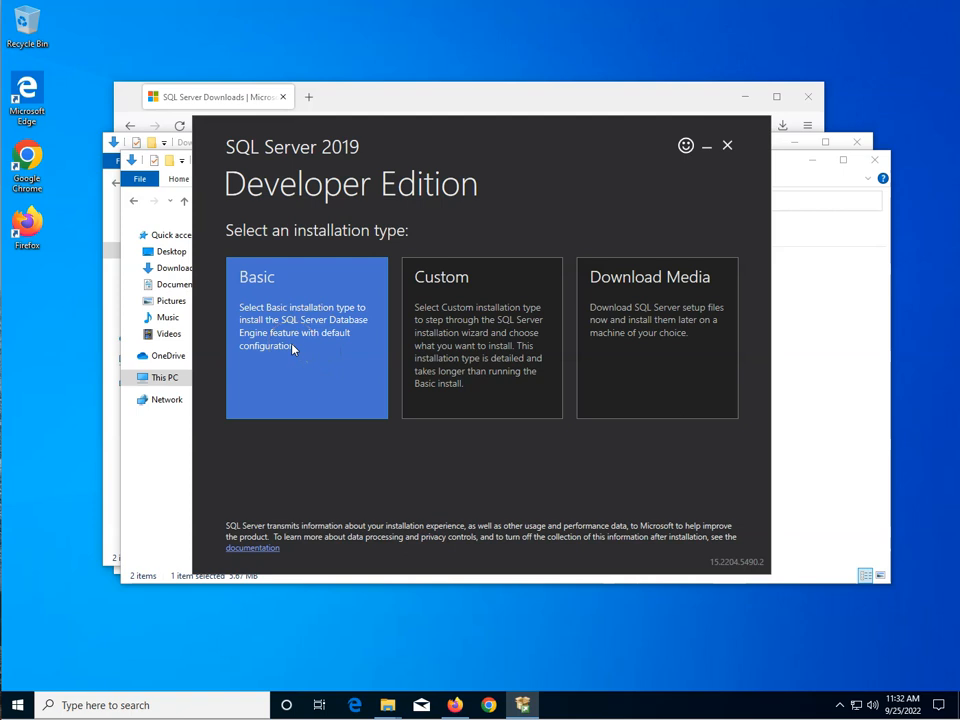
left_click(465, 352)
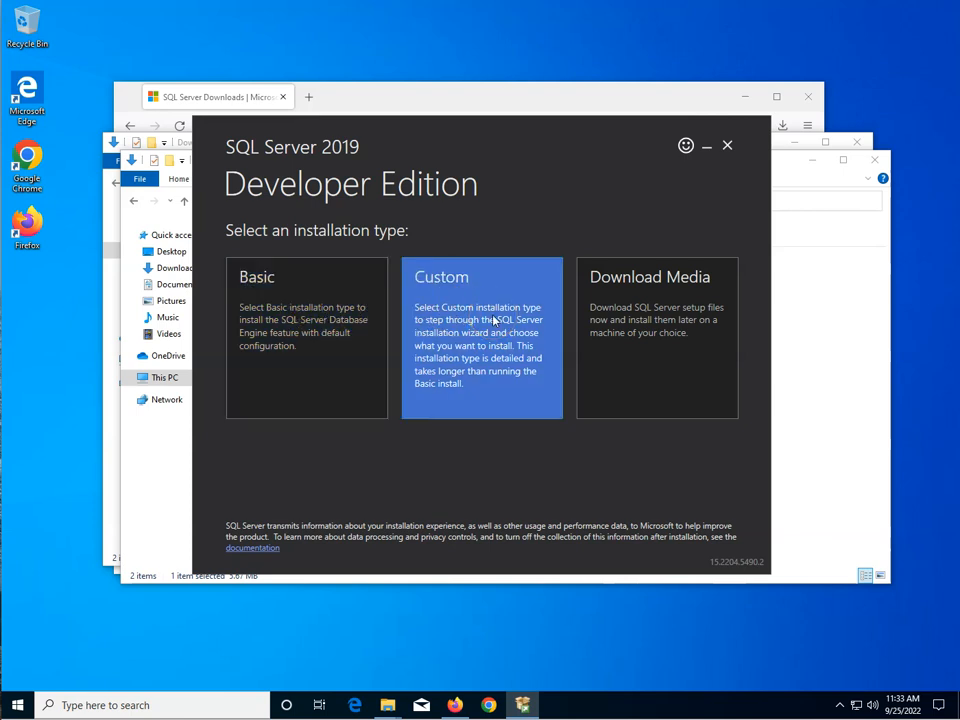
left_click(668, 343)
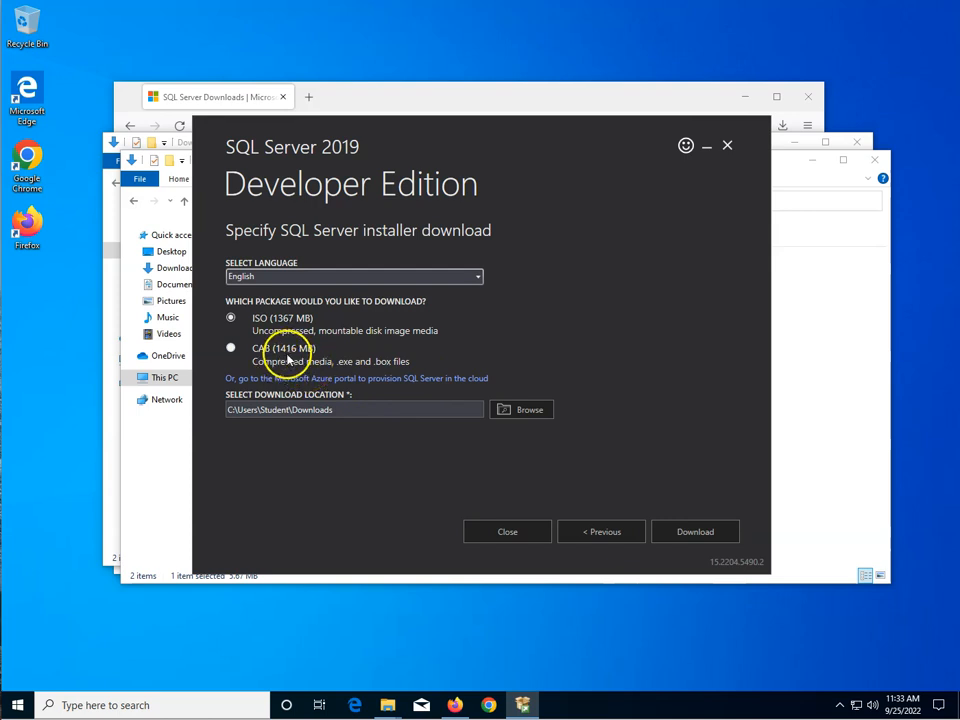
left_click(306, 412)
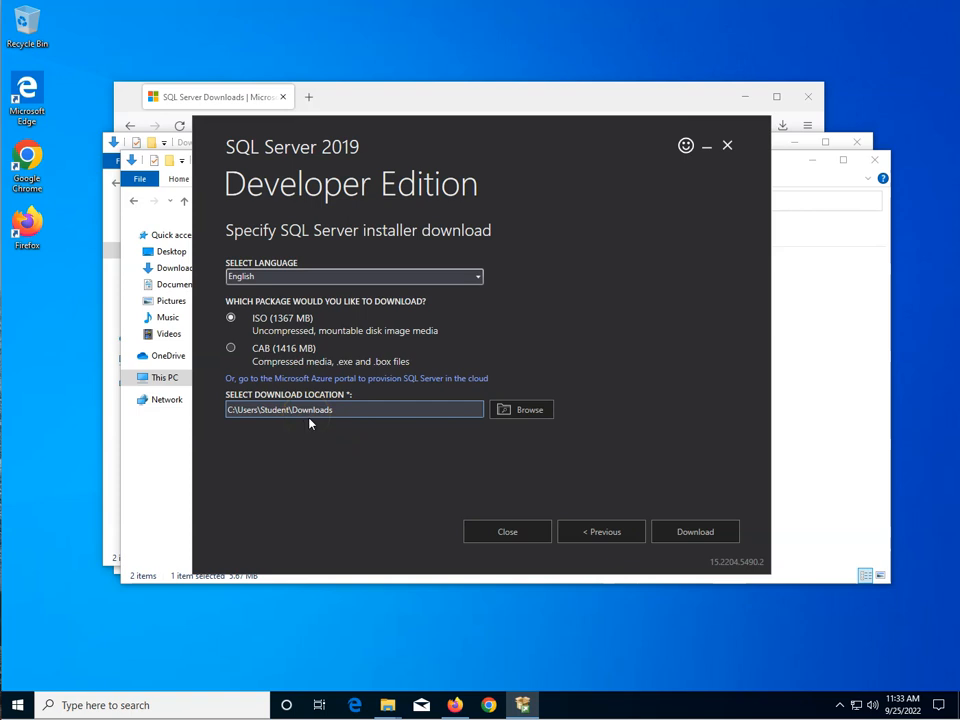
left_click(695, 533)
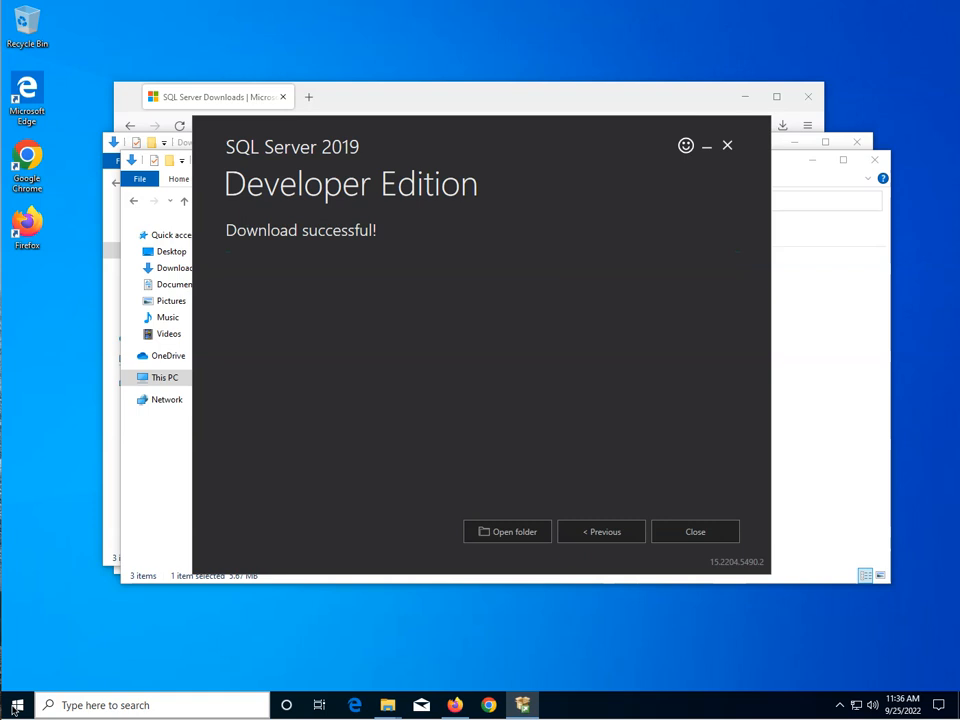
Mount the SQLServer2019-x64-ENU-Dev disc image from the download folder and run its setup application with permission granted
left_click(507, 532)
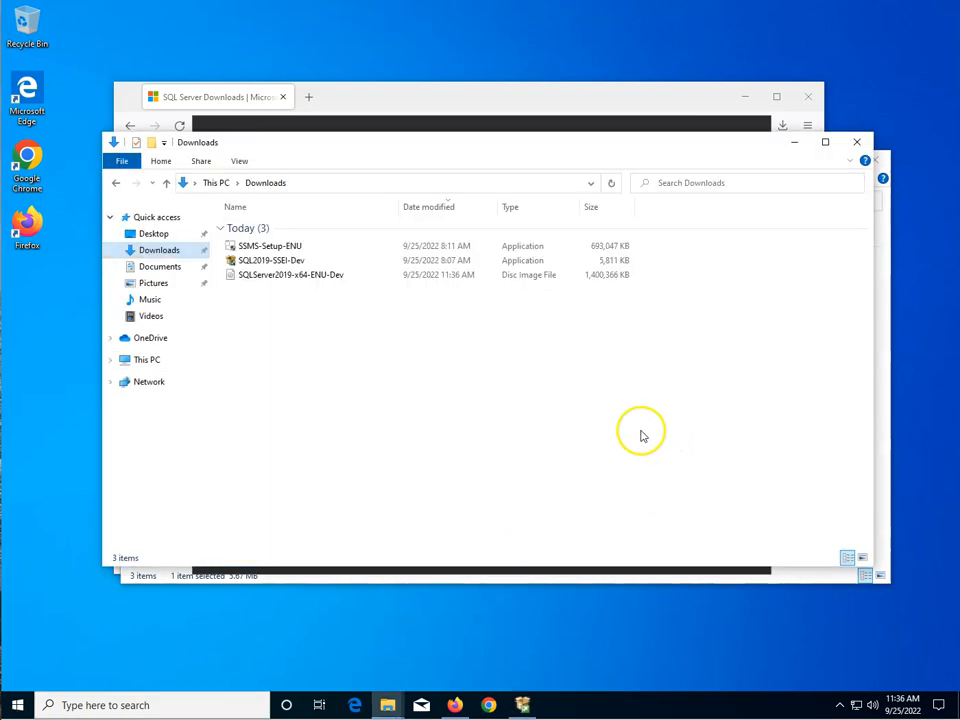
left_click(267, 278)
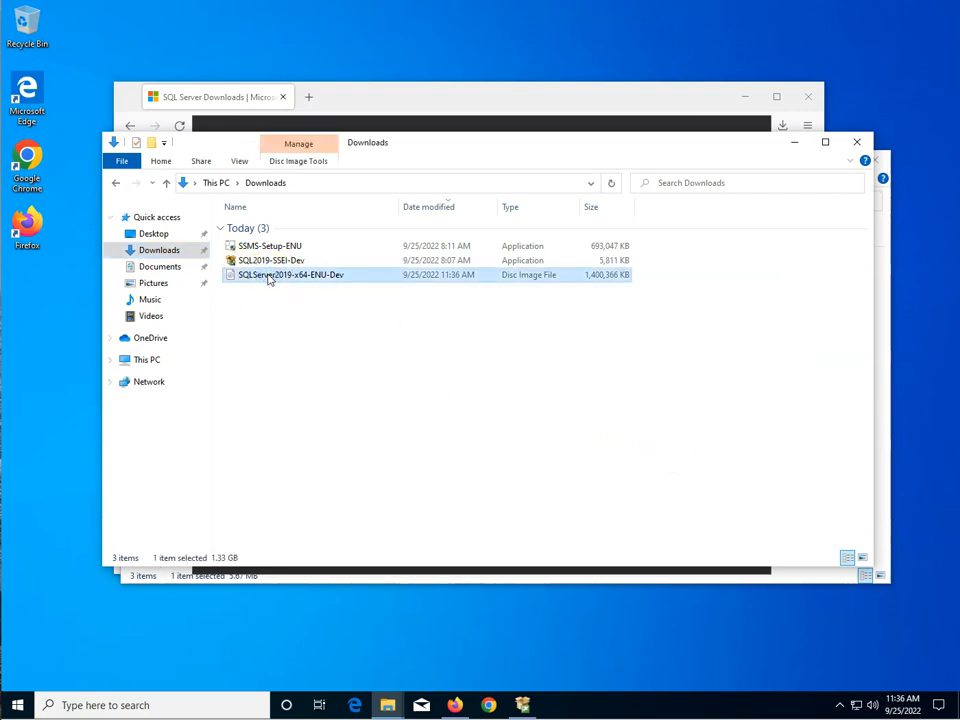
double_click(267, 278)
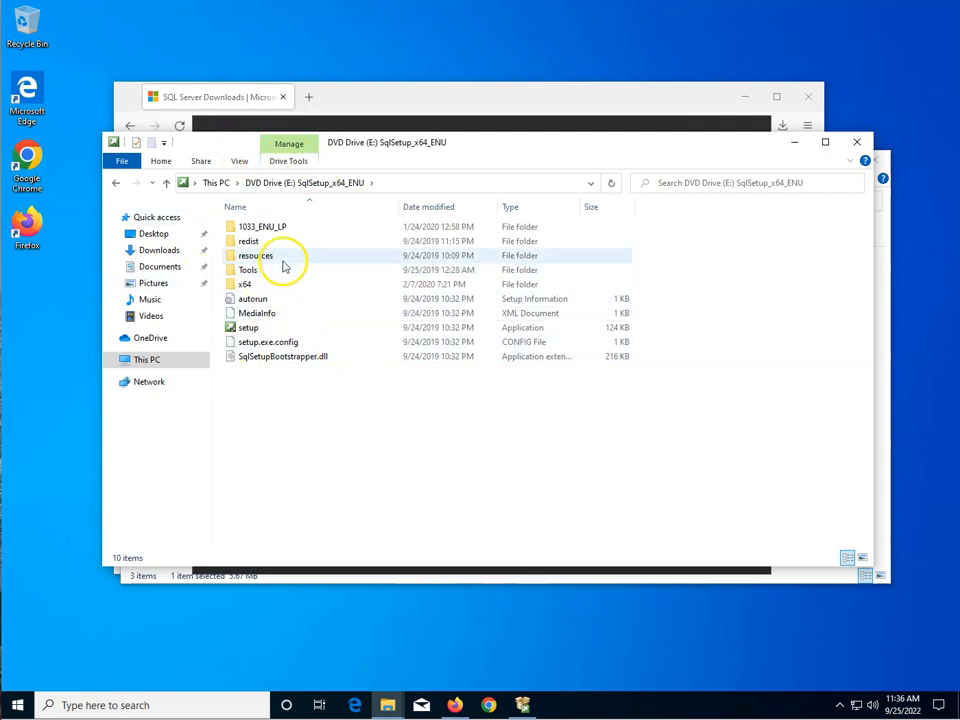
double_click(246, 330)
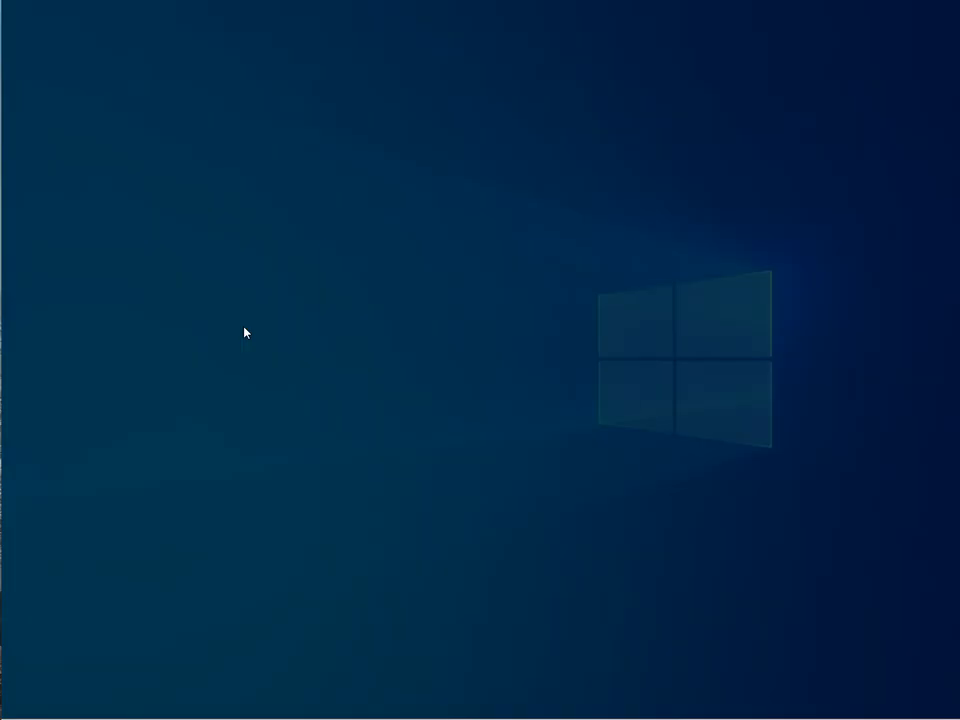
left_click(424, 446)
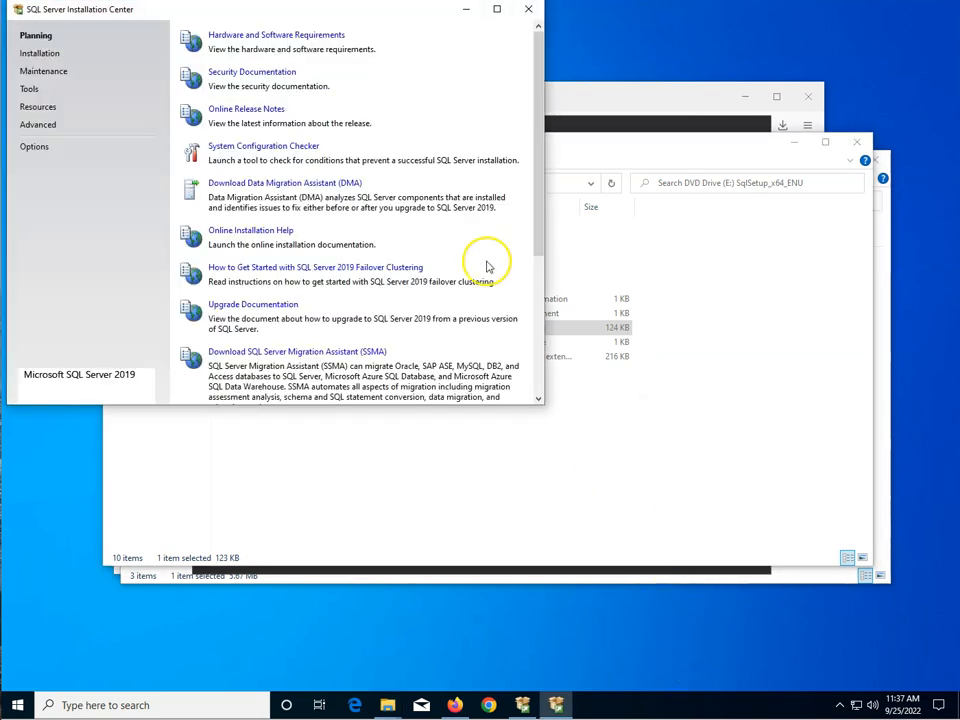
Move the SQL Server Installation Center nearer the screen's centre and launch a new SQL Server stand-alone installation
left_click_drag(414, 13, 610, 141)
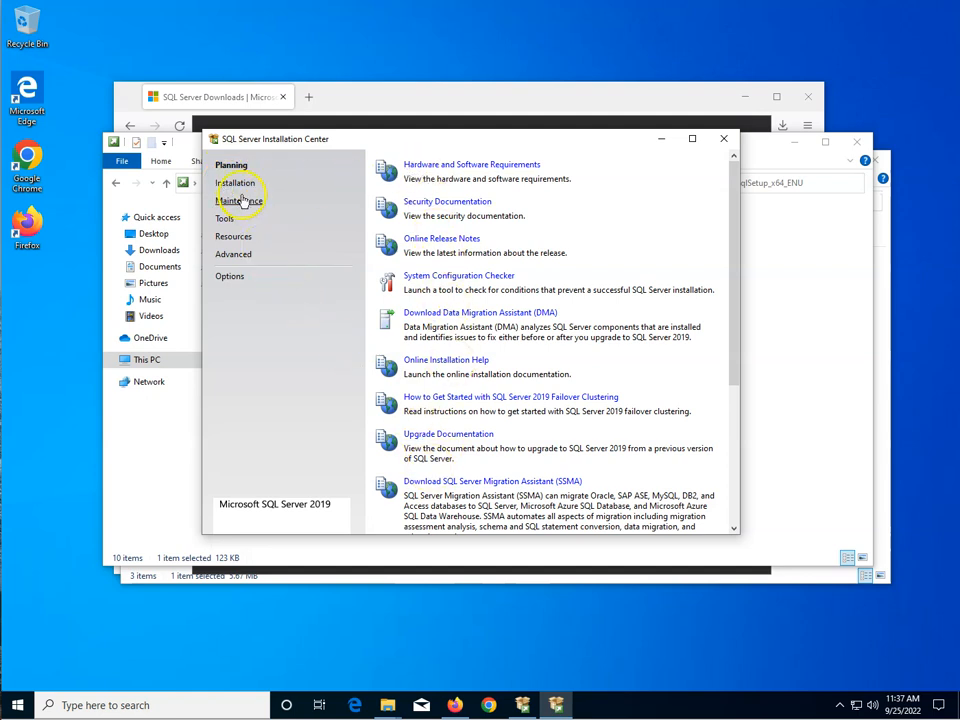
scroll(491, 250, "down", 3)
scroll(491, 250, "up", 3)
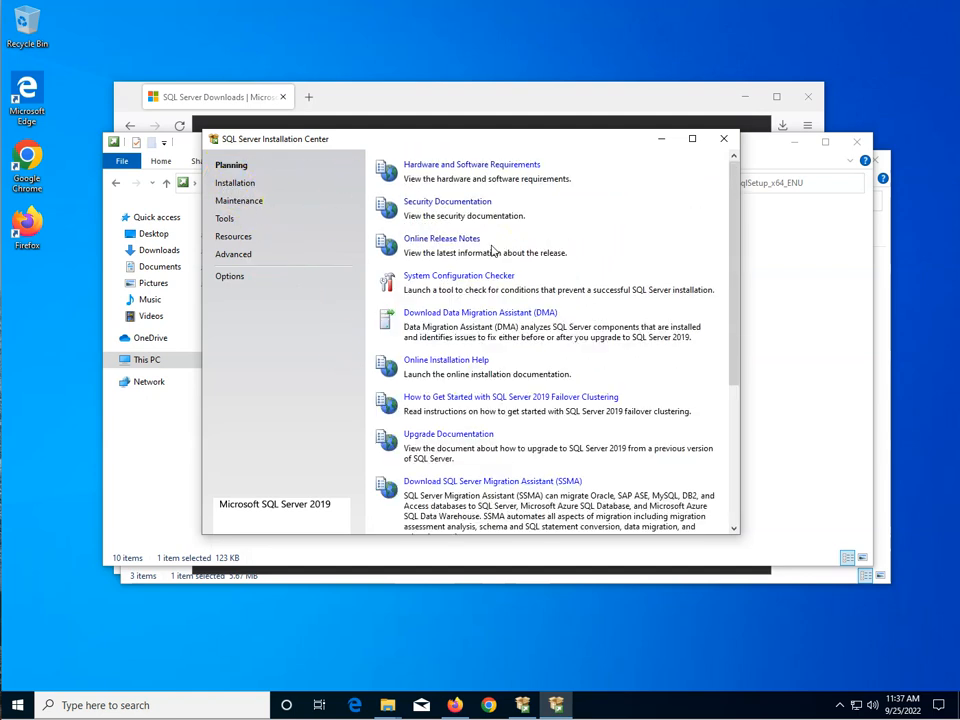
left_click(227, 184)
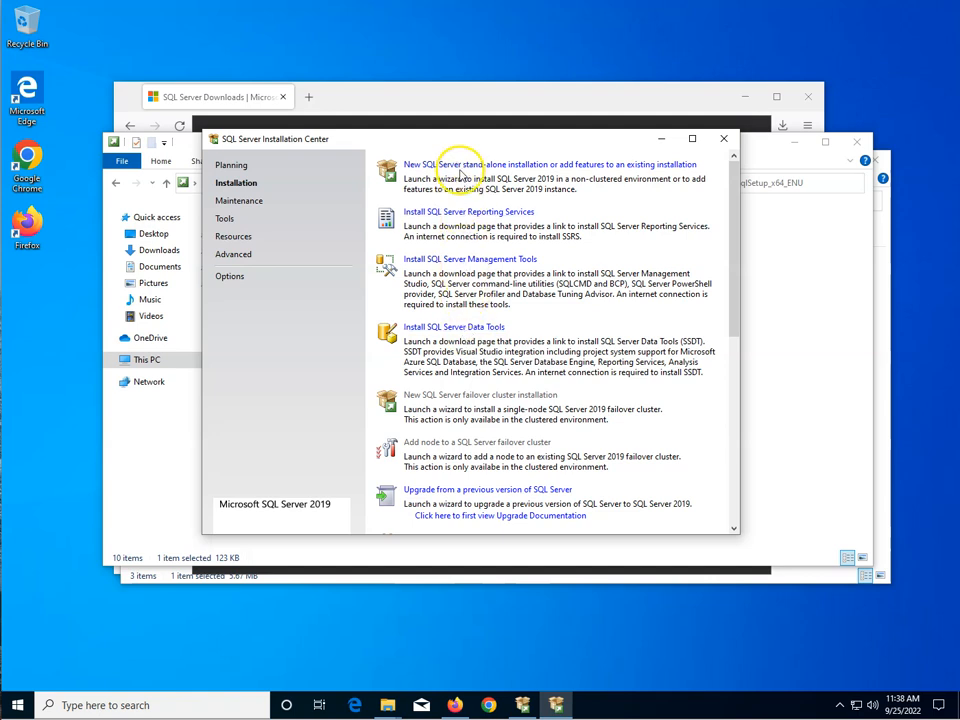
left_click(462, 166)
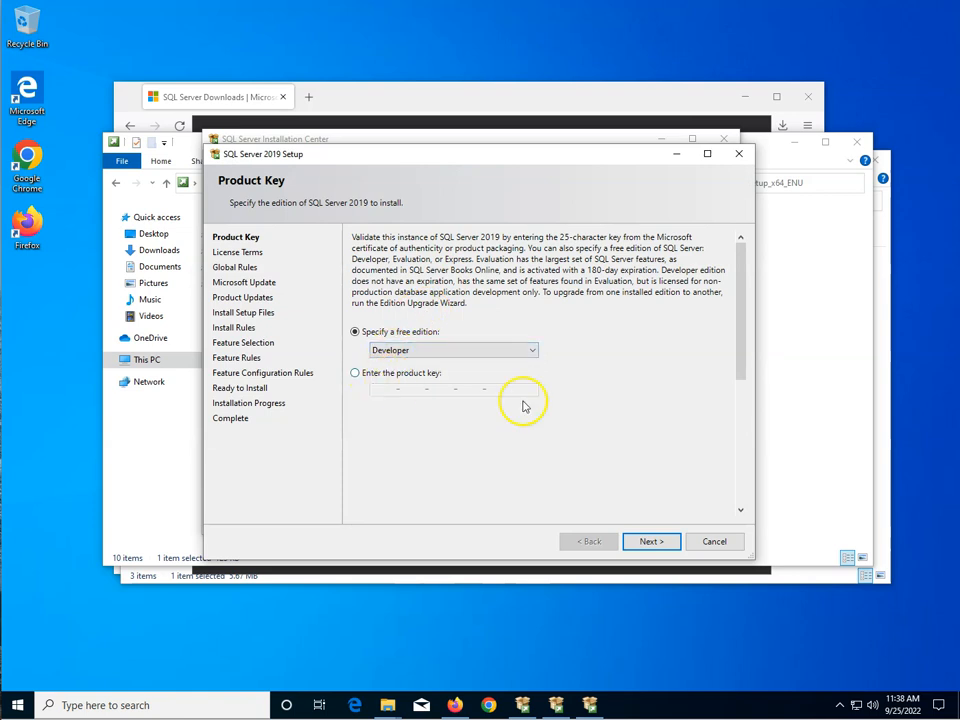
Proceed with the free Developer edition, accept the license terms, and continue without using Microsoft Update
left_click(653, 541)
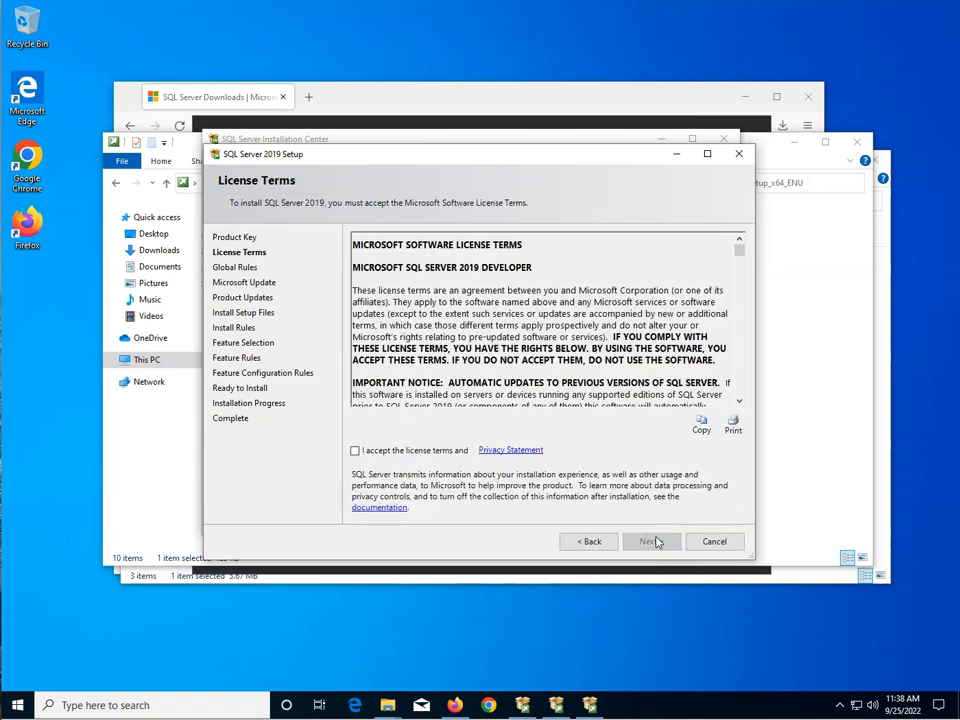
left_click(418, 450)
left_click(640, 541)
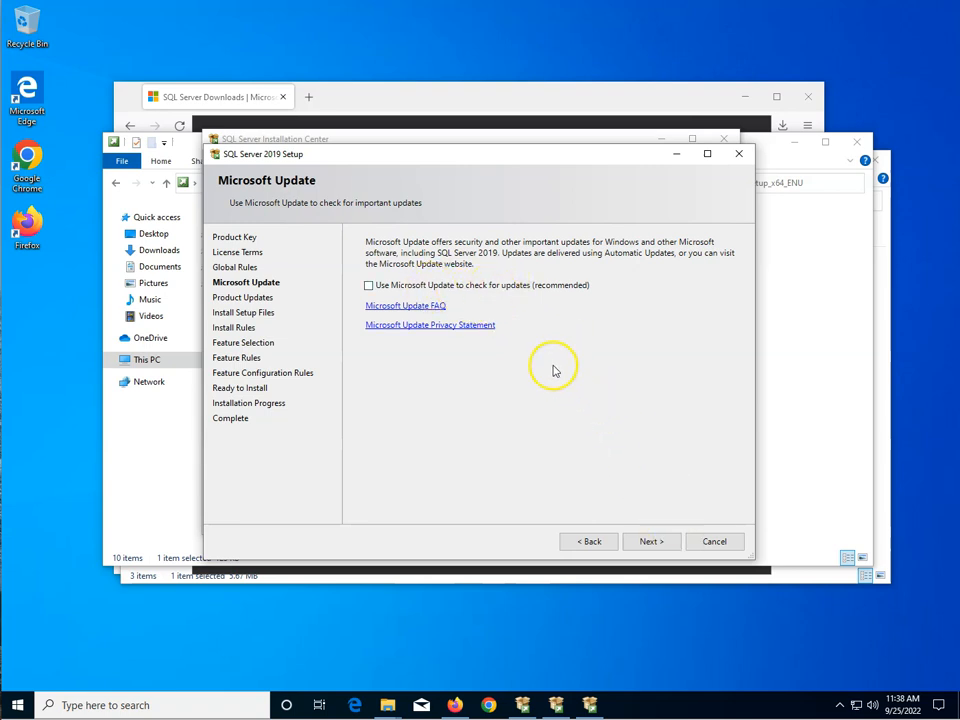
left_click(659, 542)
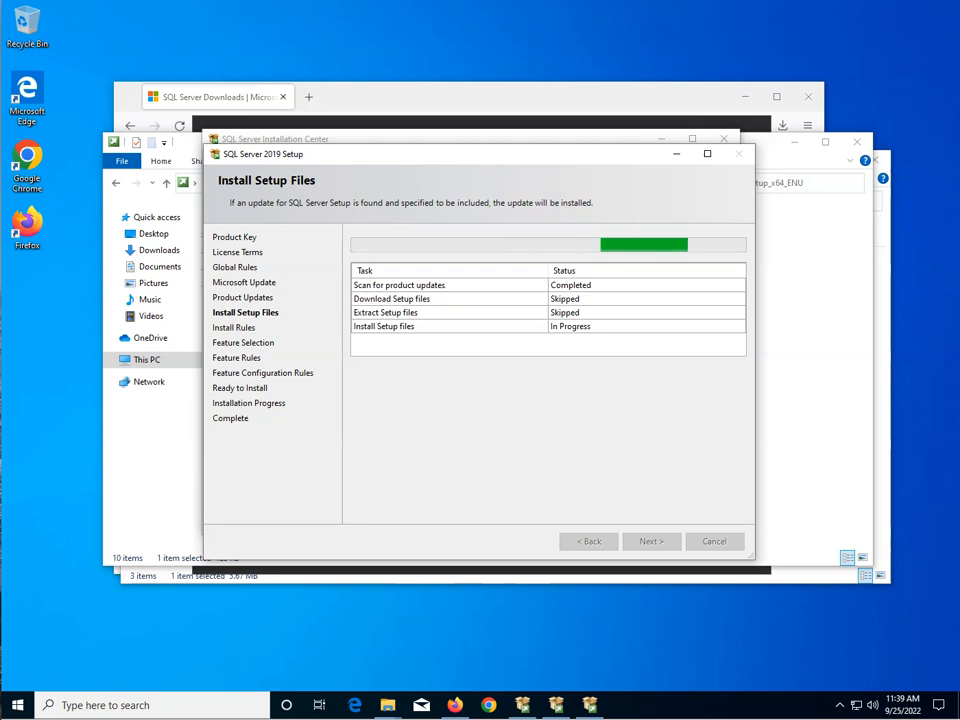
left_click(589, 703)
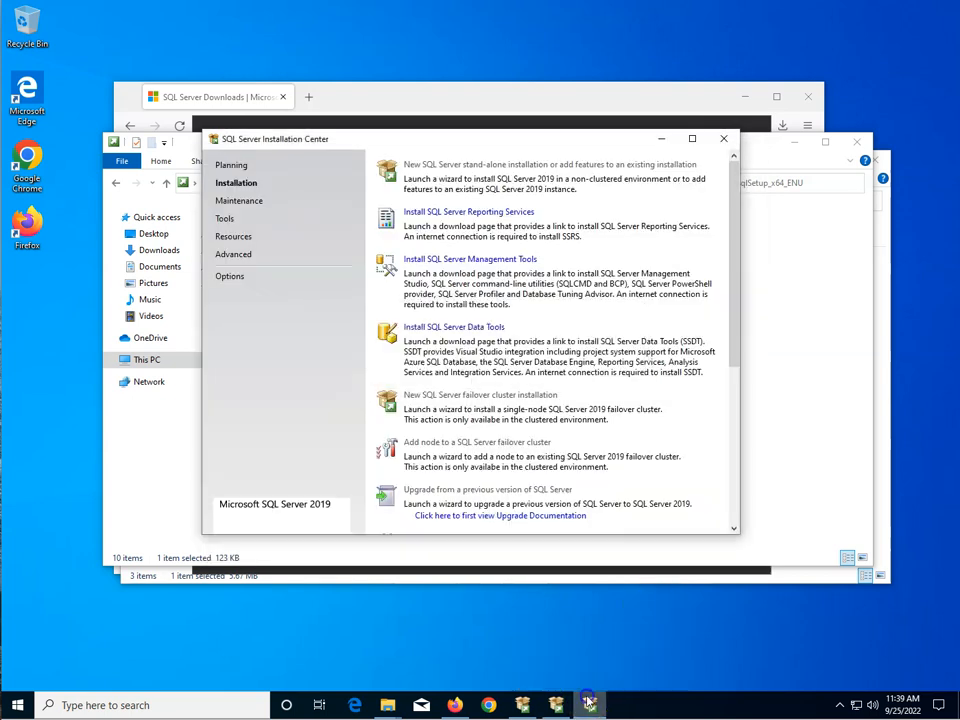
left_click(588, 702)
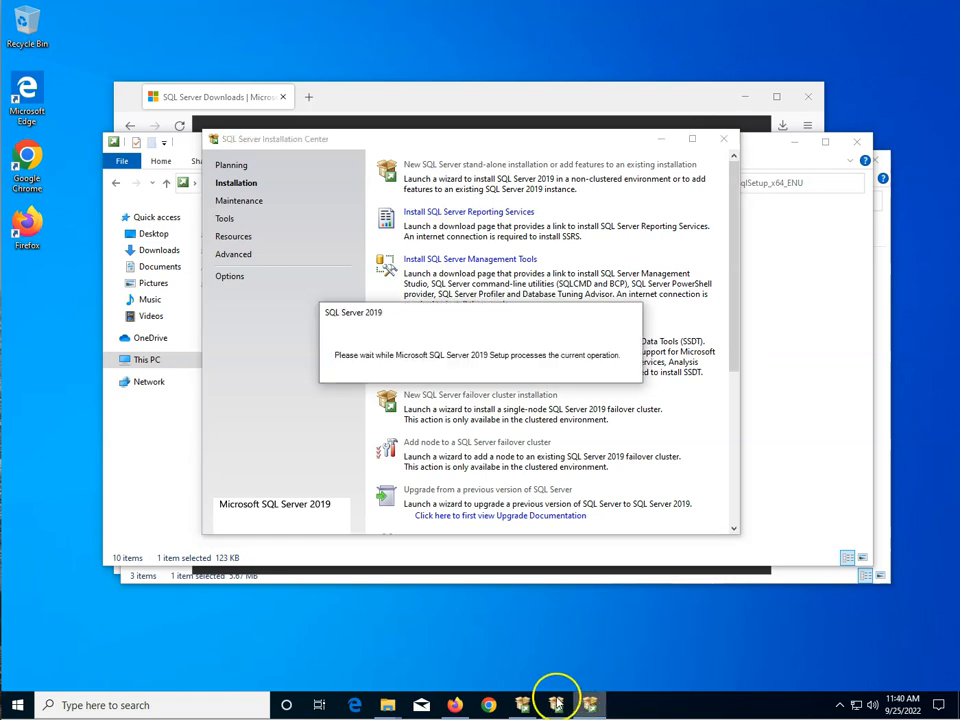
left_click(556, 704)
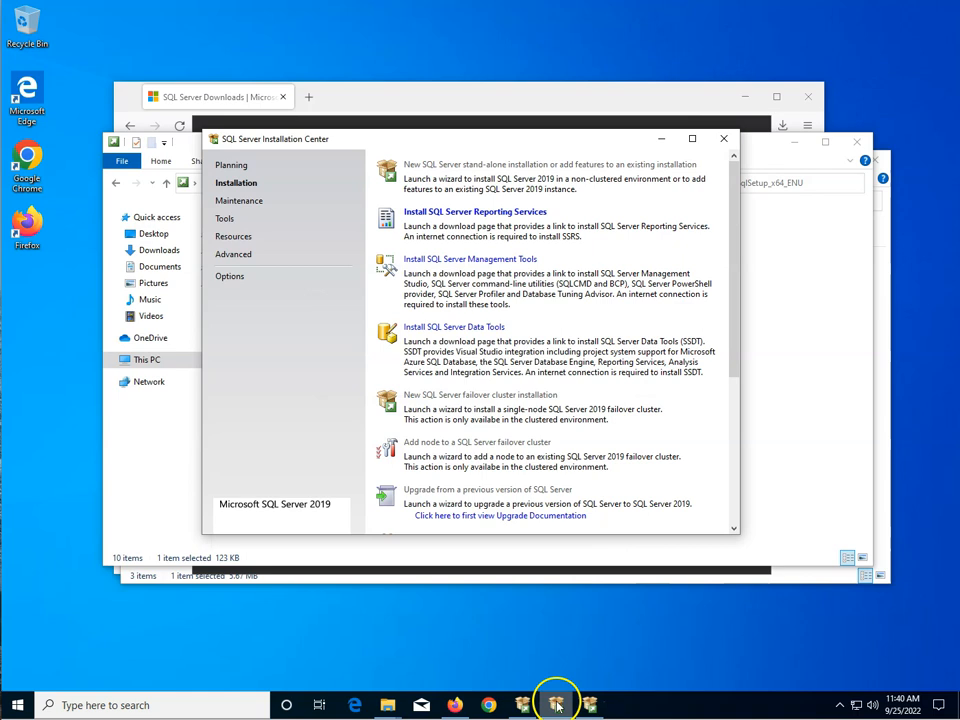
left_click(590, 704)
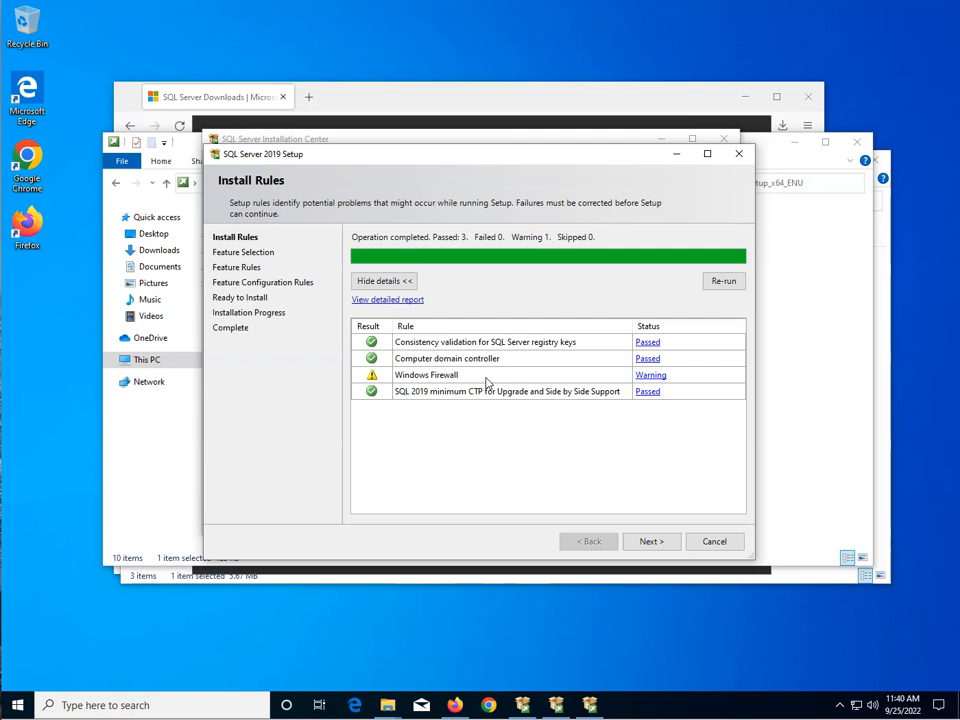
Continue past the install rules to Feature Selection and review the list of Developer features
left_click(660, 541)
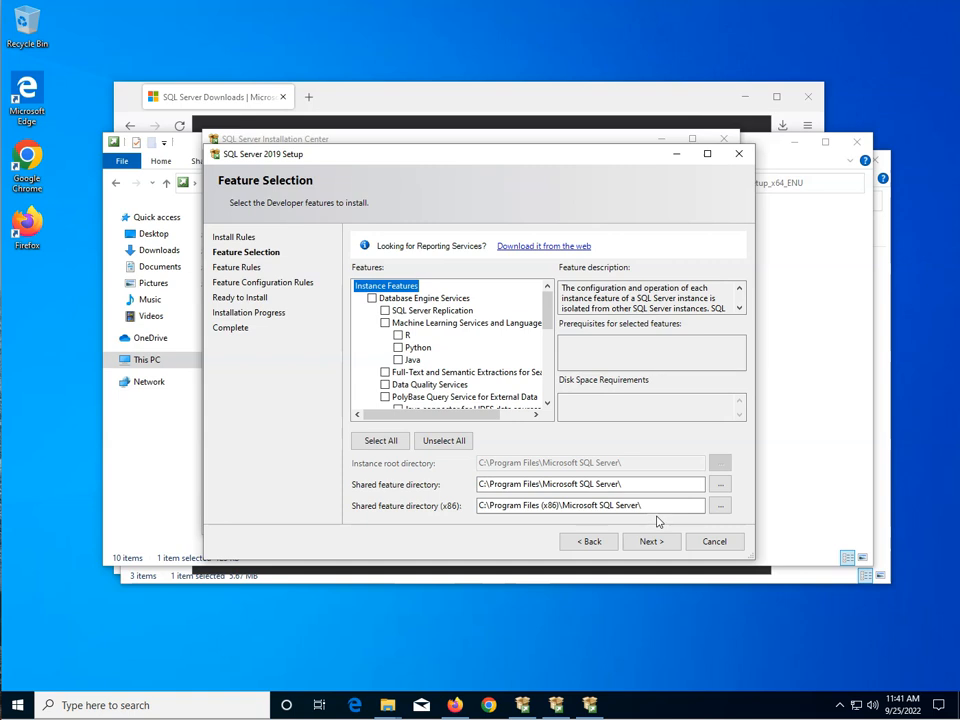
scroll(499, 375, "down", 7)
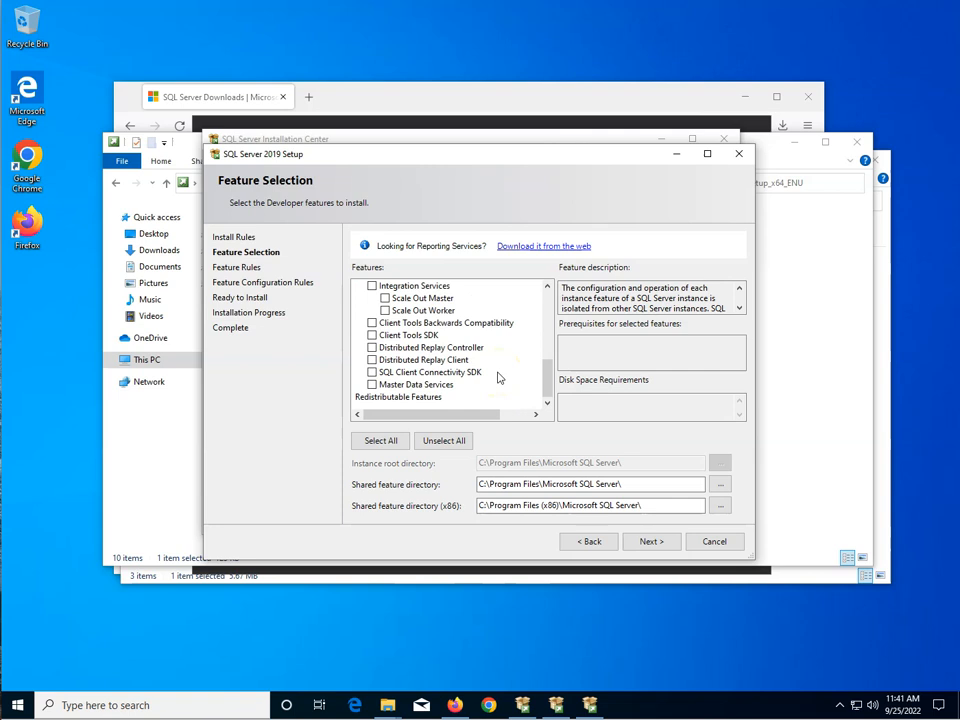
scroll(499, 375, "up", 7)
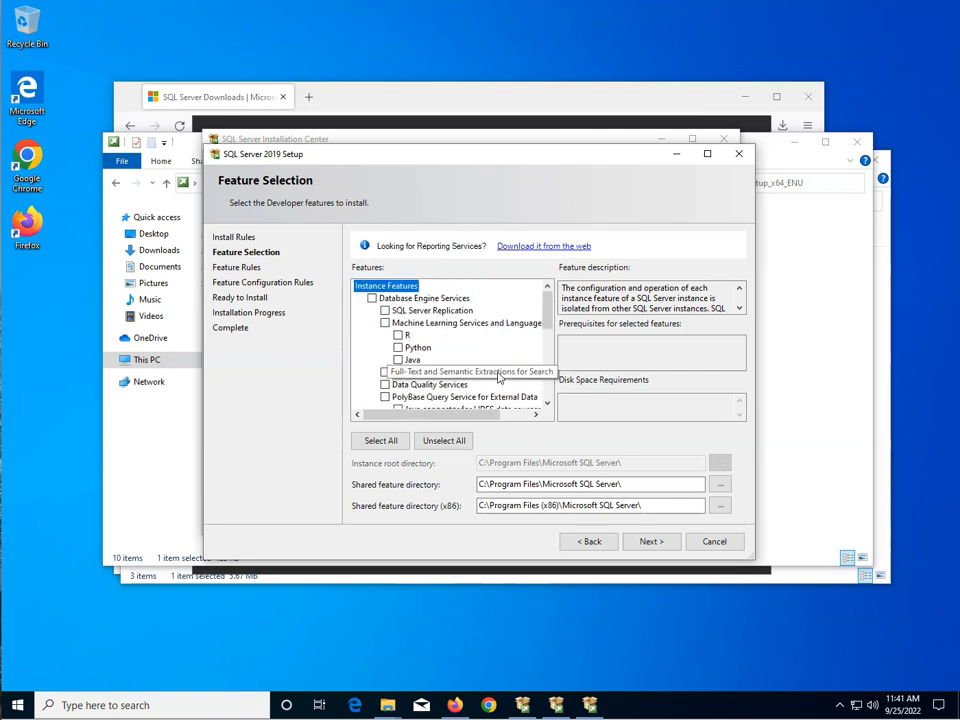
Select Database Engine Services and Client Tools Connectivity as the features to install, and continue to Instance Configuration
left_click(372, 298)
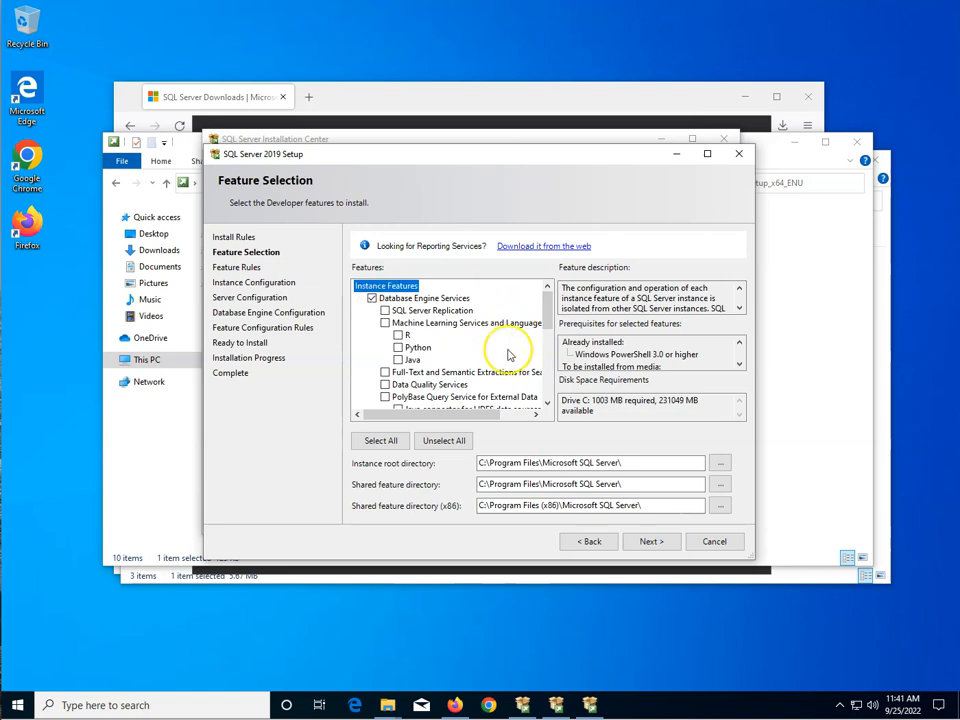
scroll(508, 355, "down", 1)
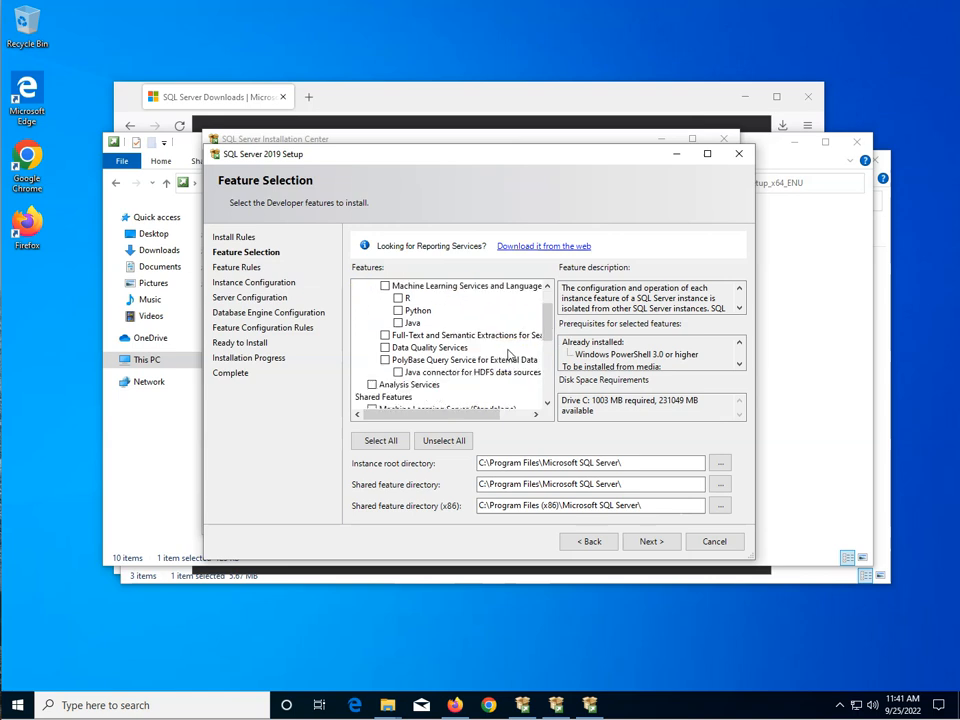
scroll(508, 355, "down", 1)
scroll(508, 355, "down", 1)
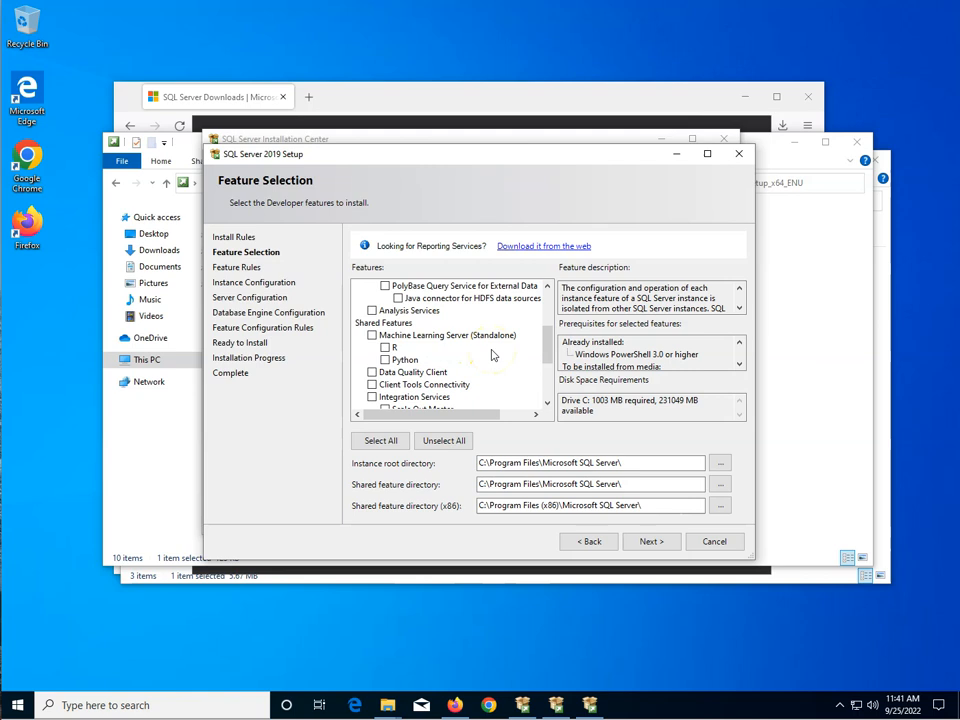
left_click(370, 386)
scroll(473, 364, "down", 1)
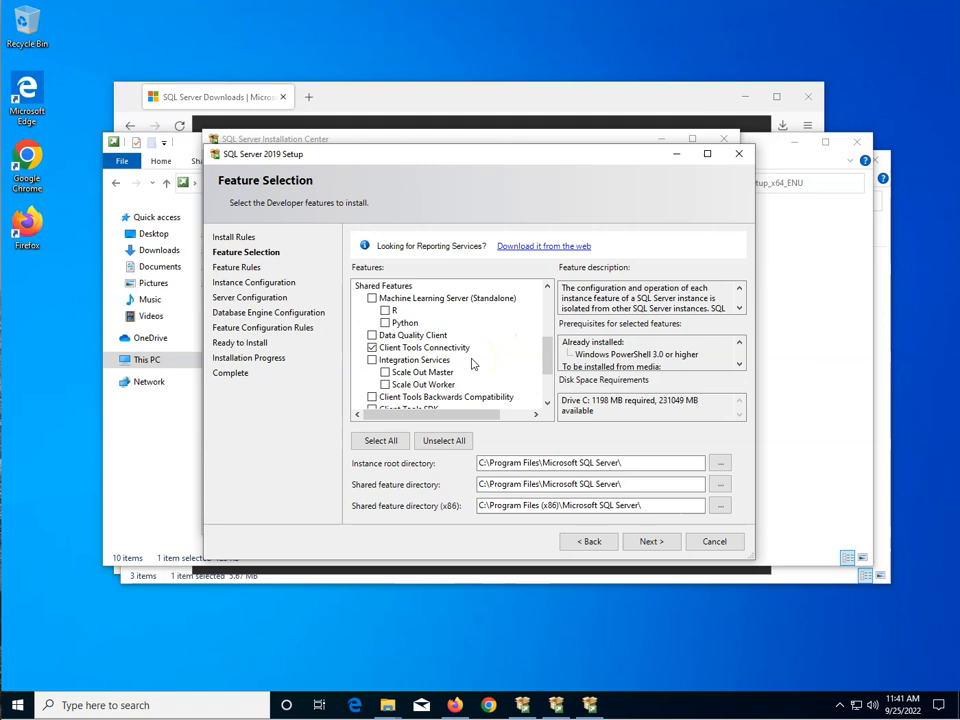
scroll(473, 364, "down", 1)
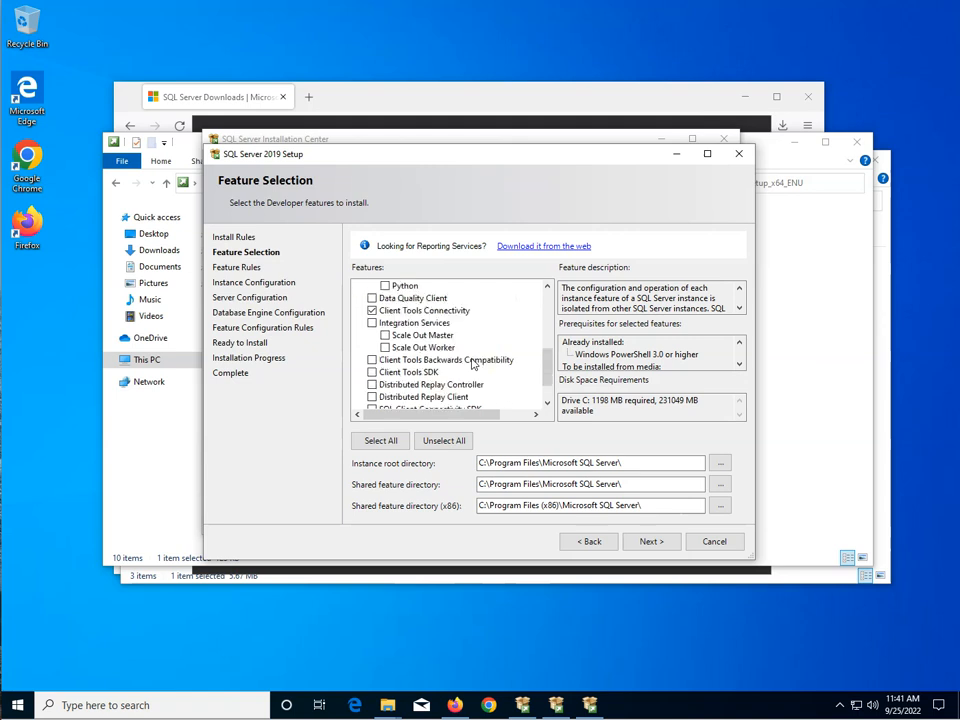
scroll(473, 364, "down", 1)
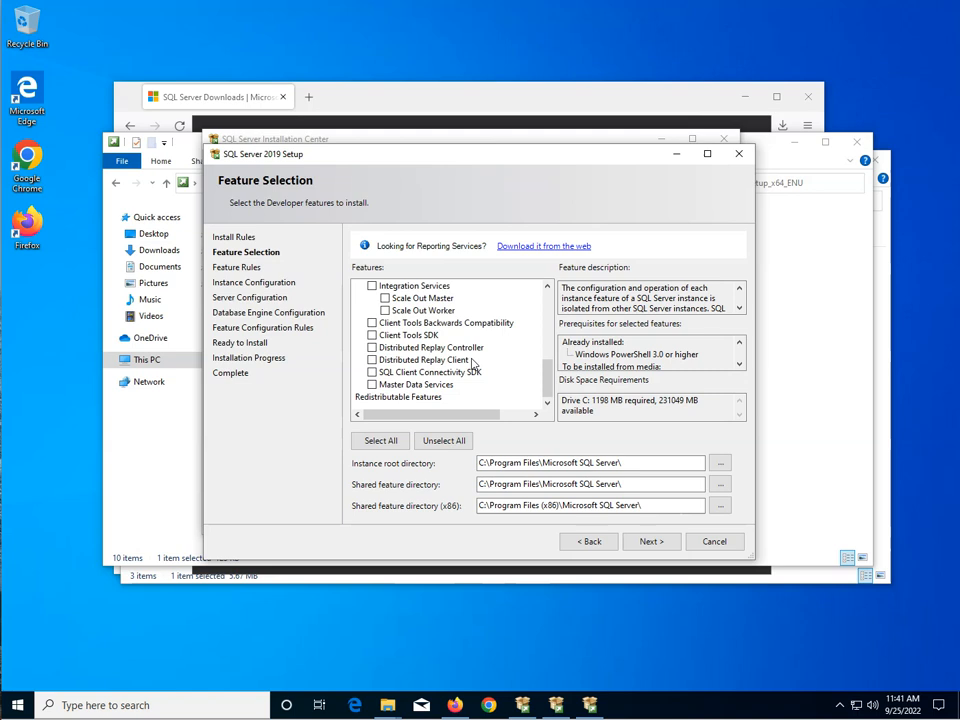
scroll(473, 364, "up", 6)
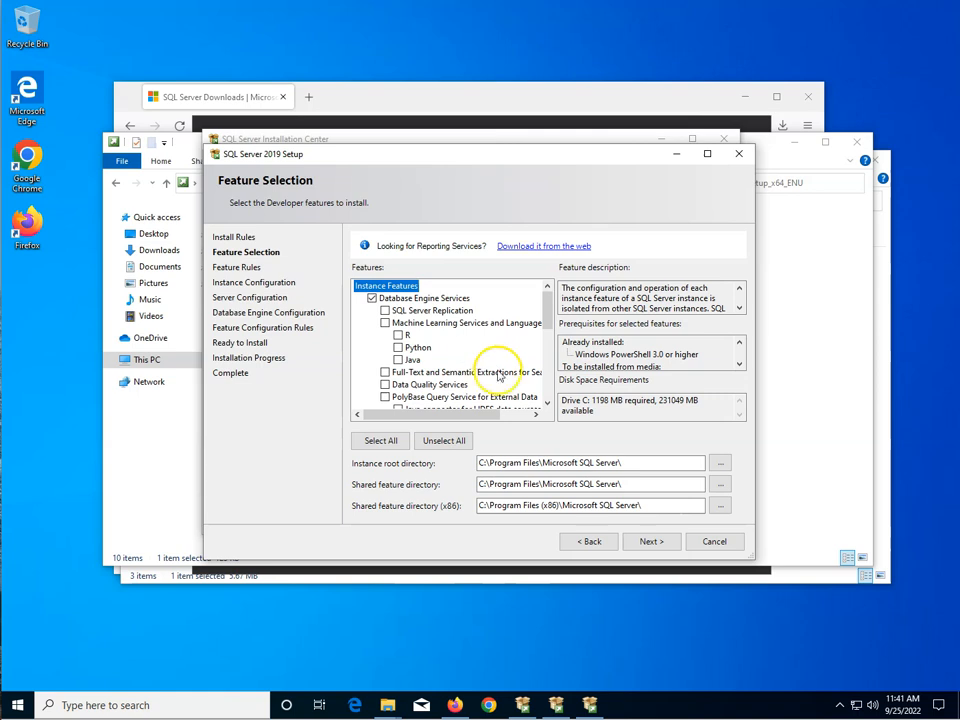
left_click(660, 549)
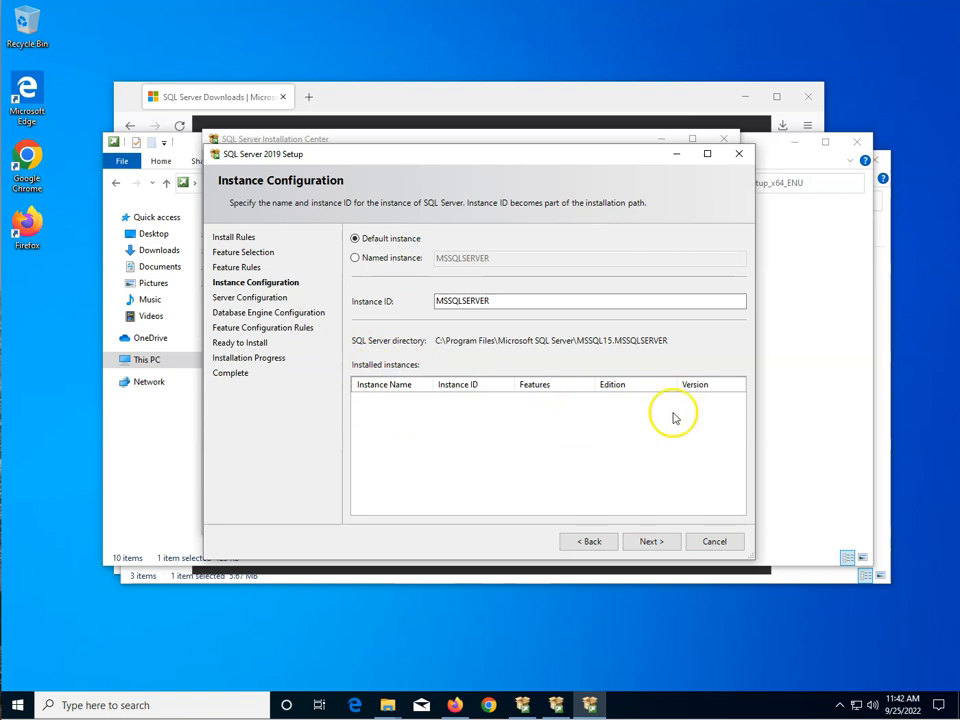
Accept the default instance, set the startup type of SQL Server Agent and SQL Server Browser to Automatic, and continue
left_click(653, 542)
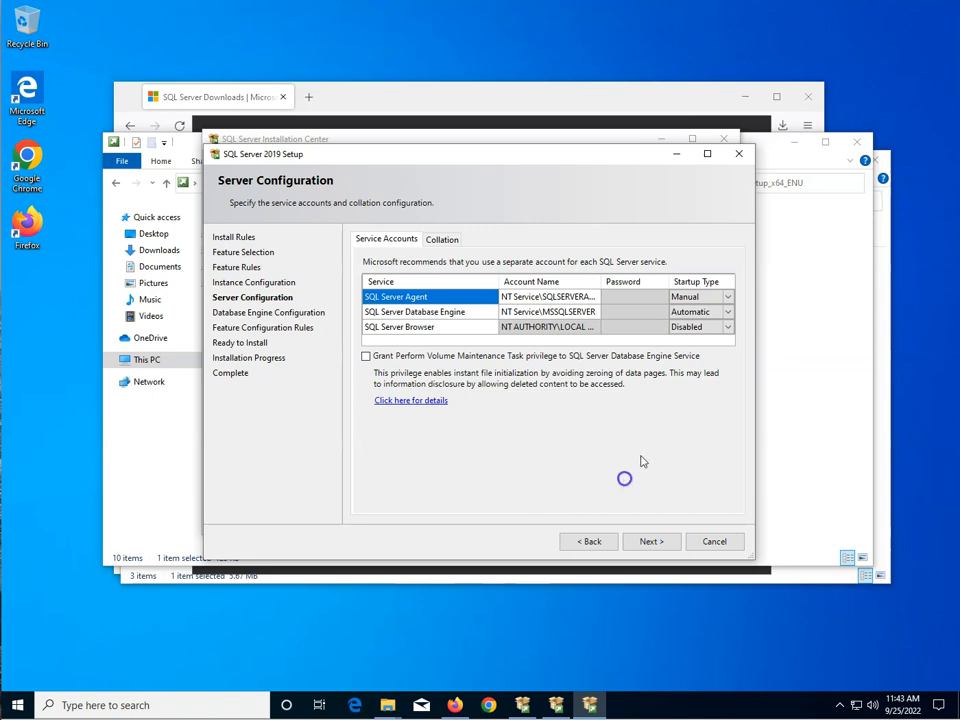
left_click(712, 297)
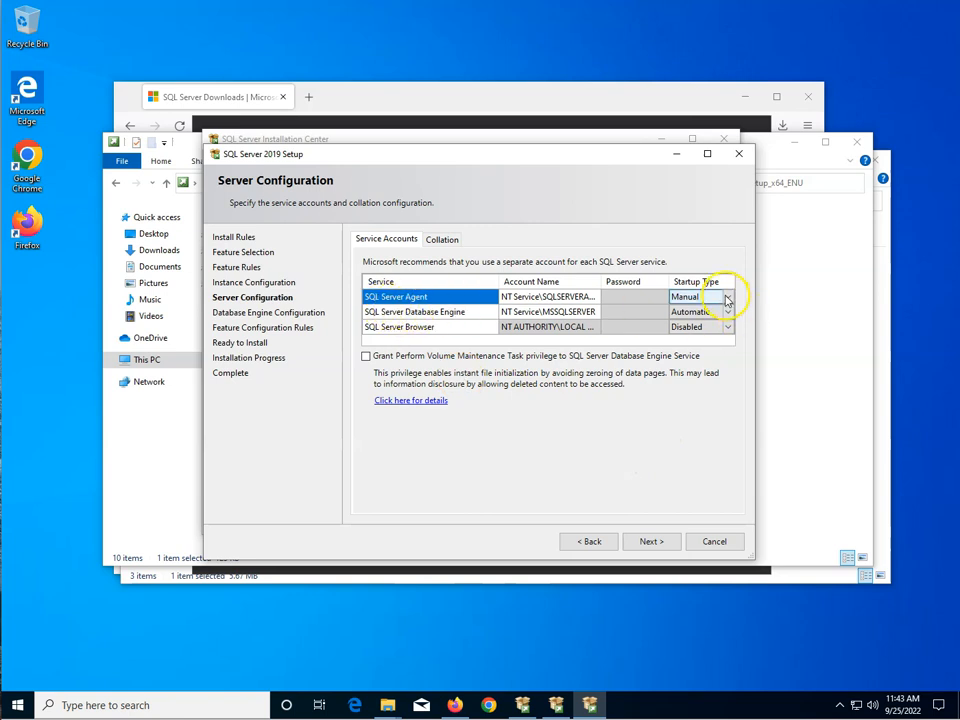
left_click(726, 297)
left_click(708, 312)
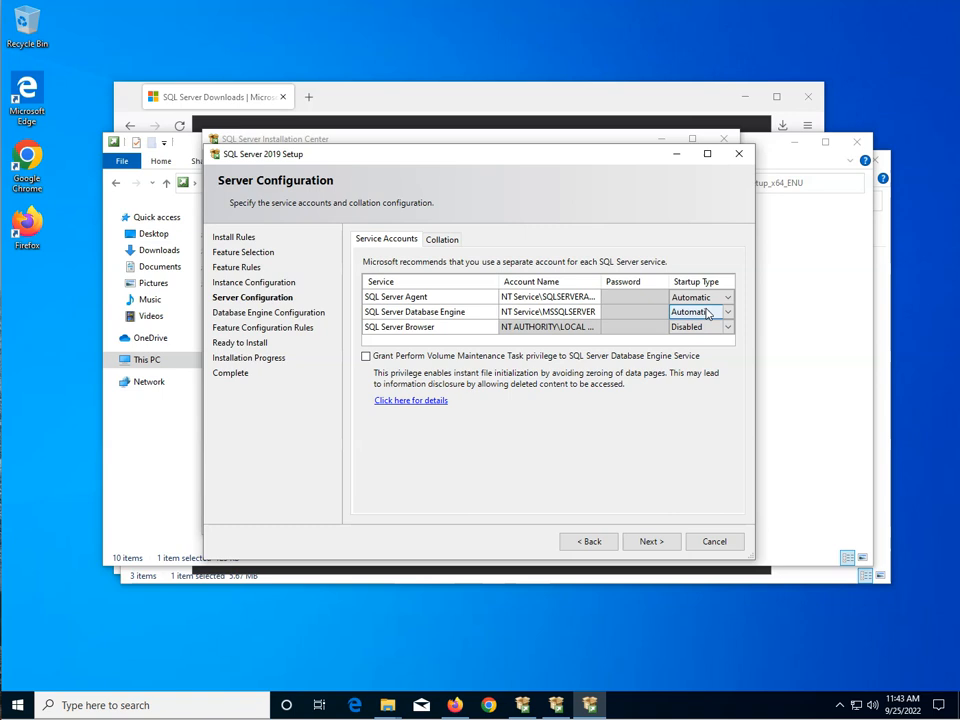
left_click(728, 327)
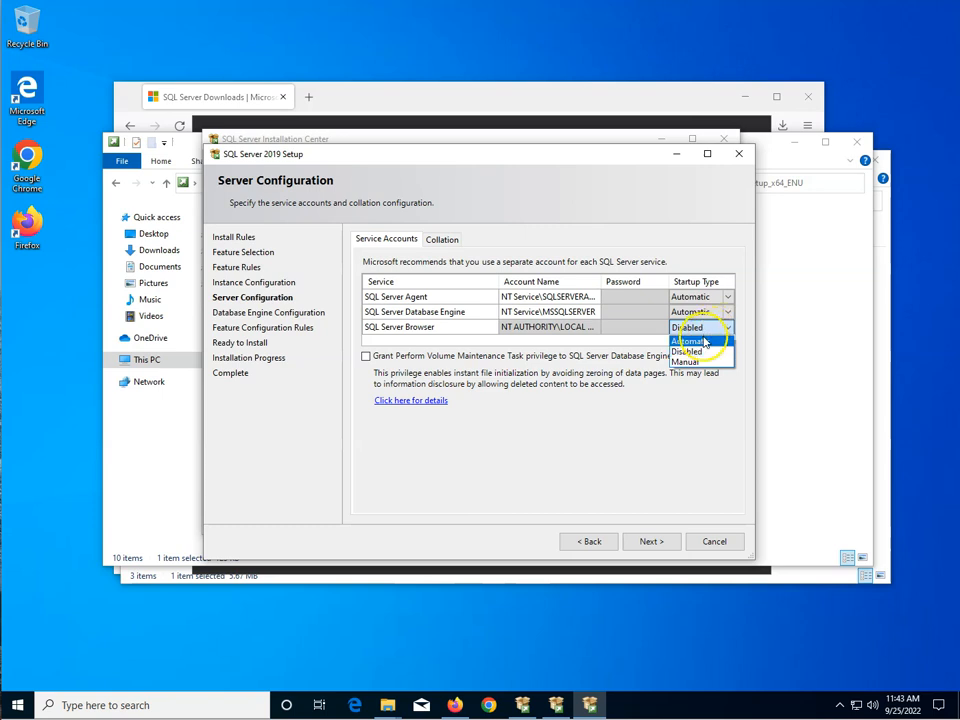
left_click(700, 341)
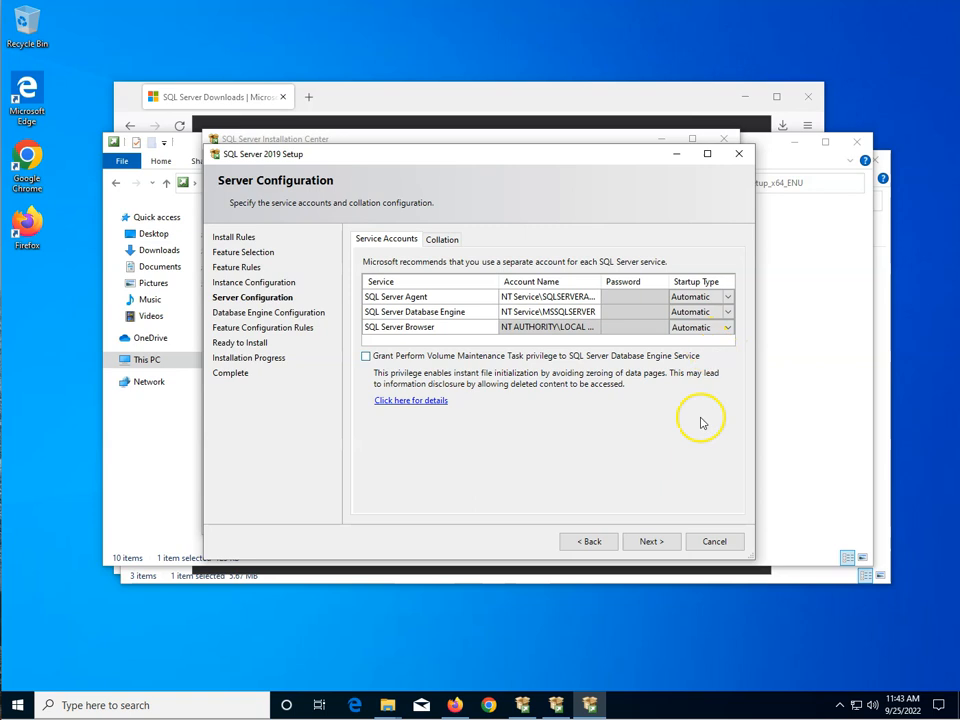
left_click(651, 541)
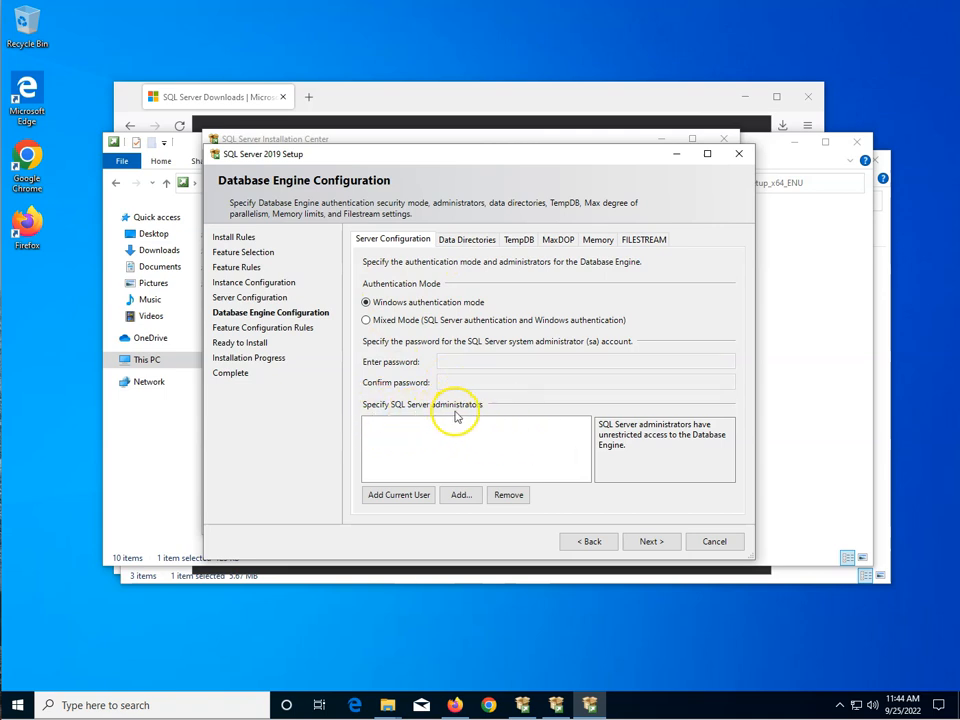
Add the current user and the administrator account as SQL Server administrators under Windows authentication, and continue to the installation summary
left_click(403, 495)
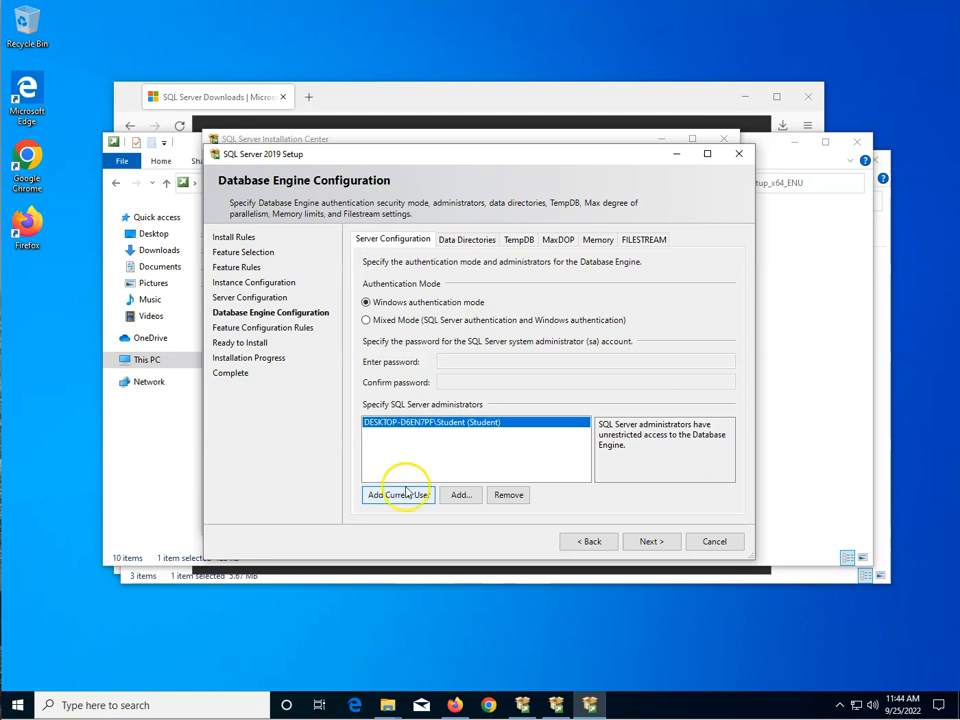
left_click(474, 495)
left_click(300, 280)
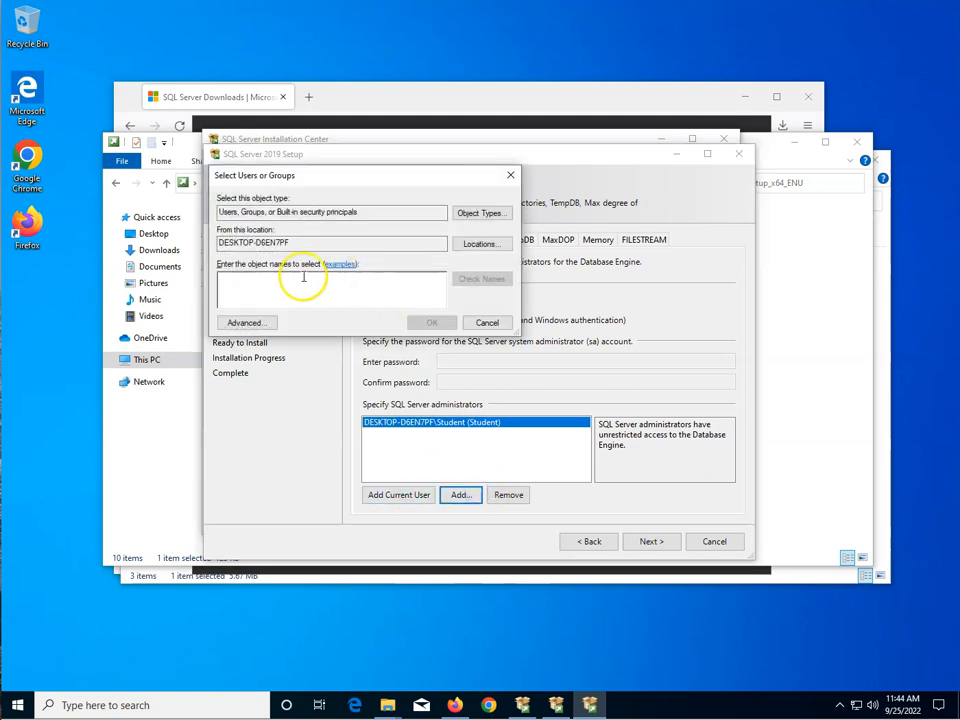
type("administrator")
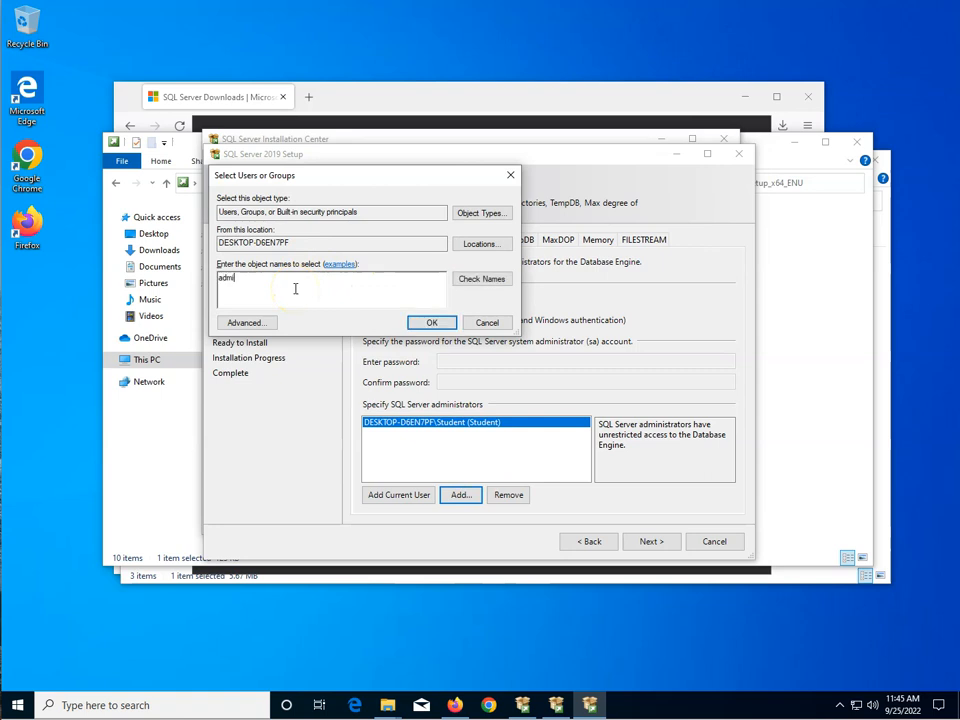
left_click(470, 278)
left_click(431, 321)
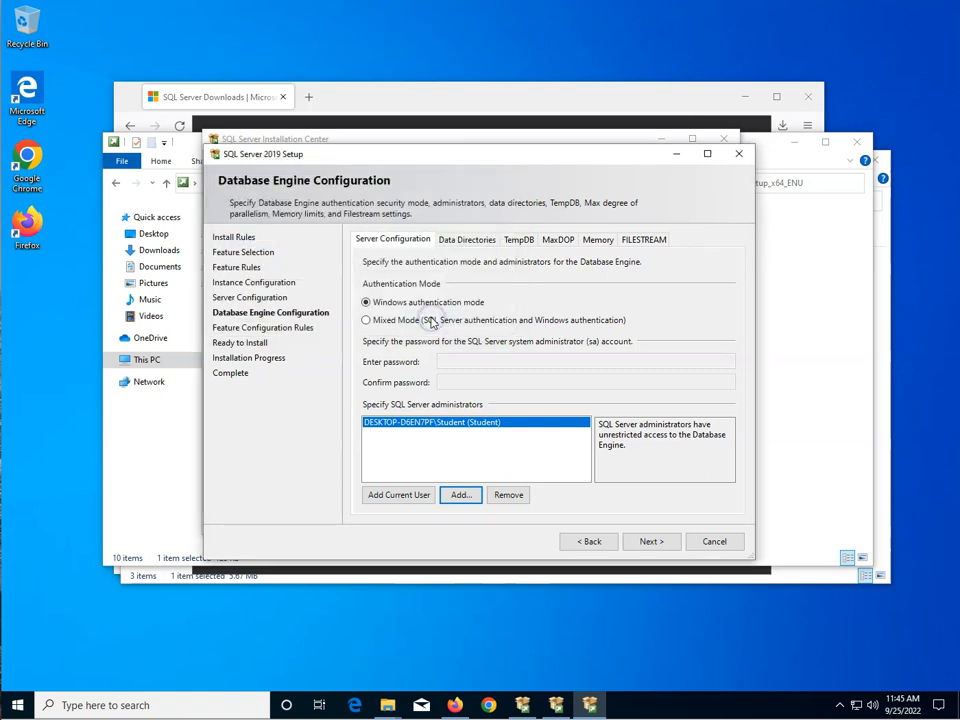
left_click(650, 541)
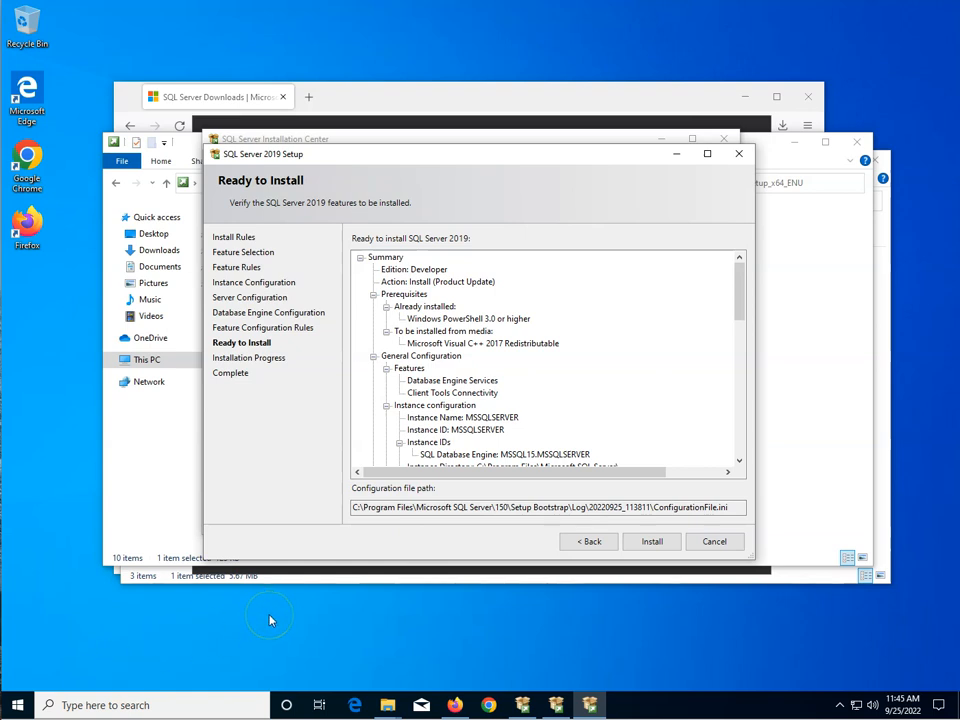
Install SQL Server 2019 with the summarized configuration, and close the setup wizard, Installation Center and setup folder window
left_click(652, 543)
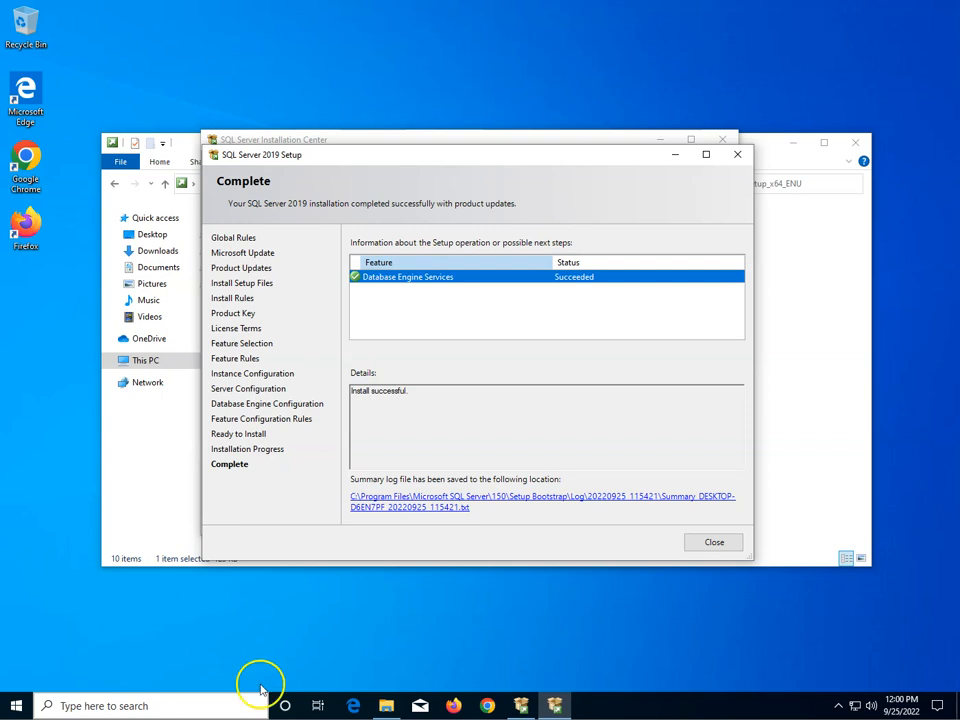
left_click(714, 544)
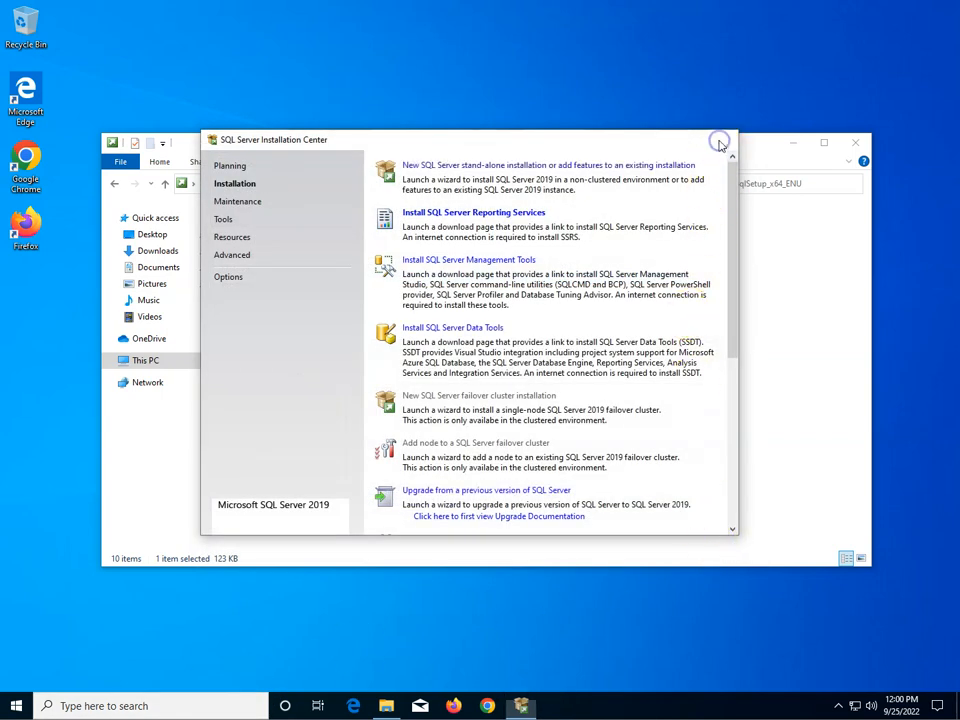
left_click(722, 142)
left_click(857, 145)
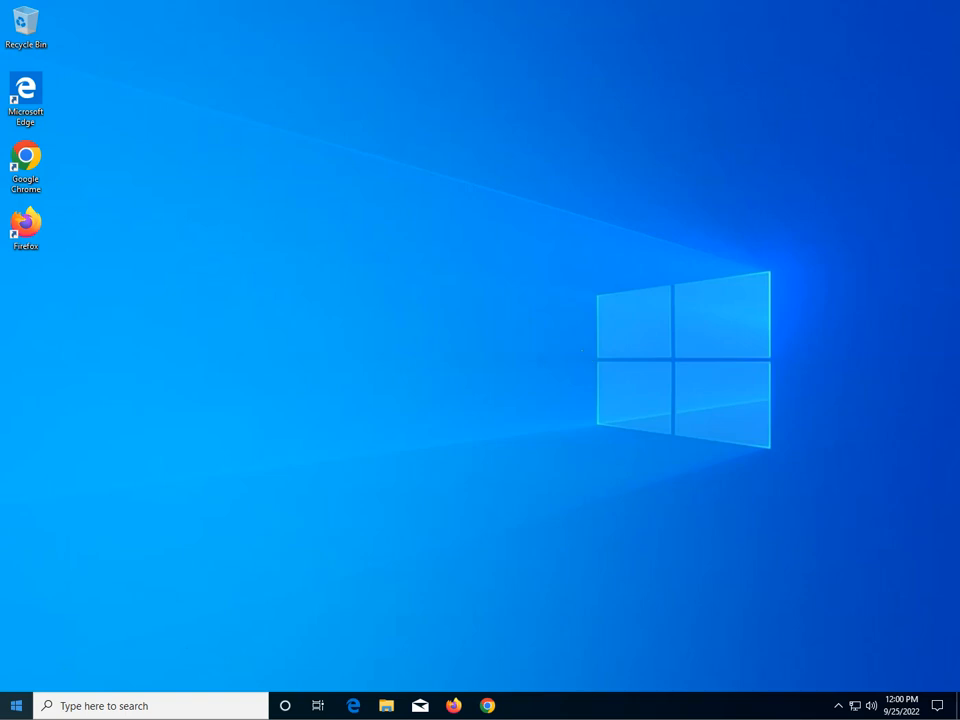
Restart the computer to finish the SQL Server installation
left_click(17, 706)
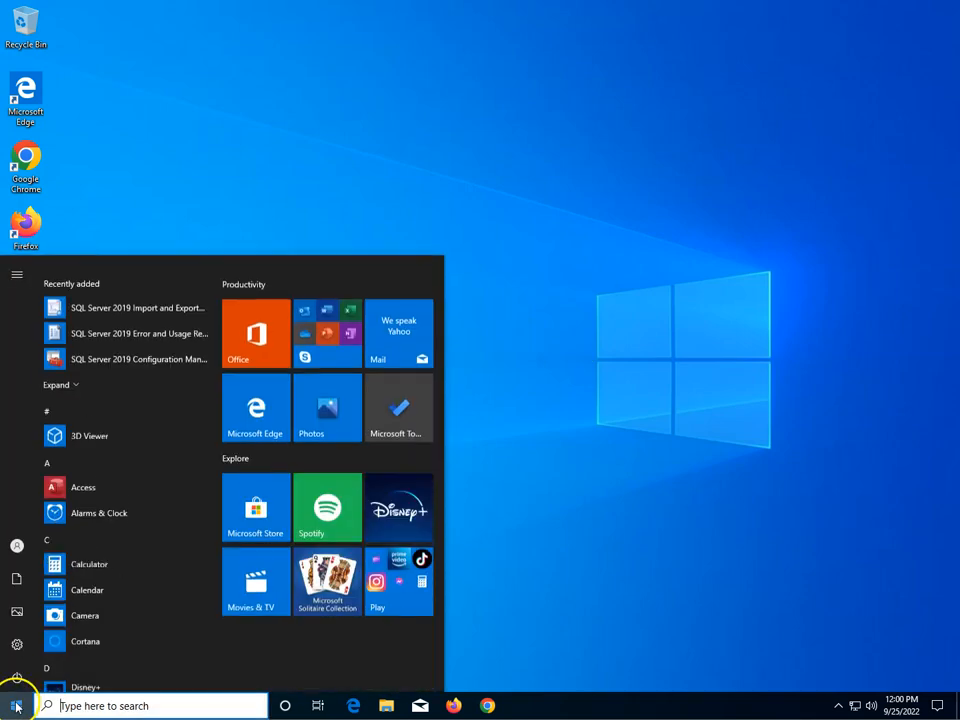
left_click(17, 672)
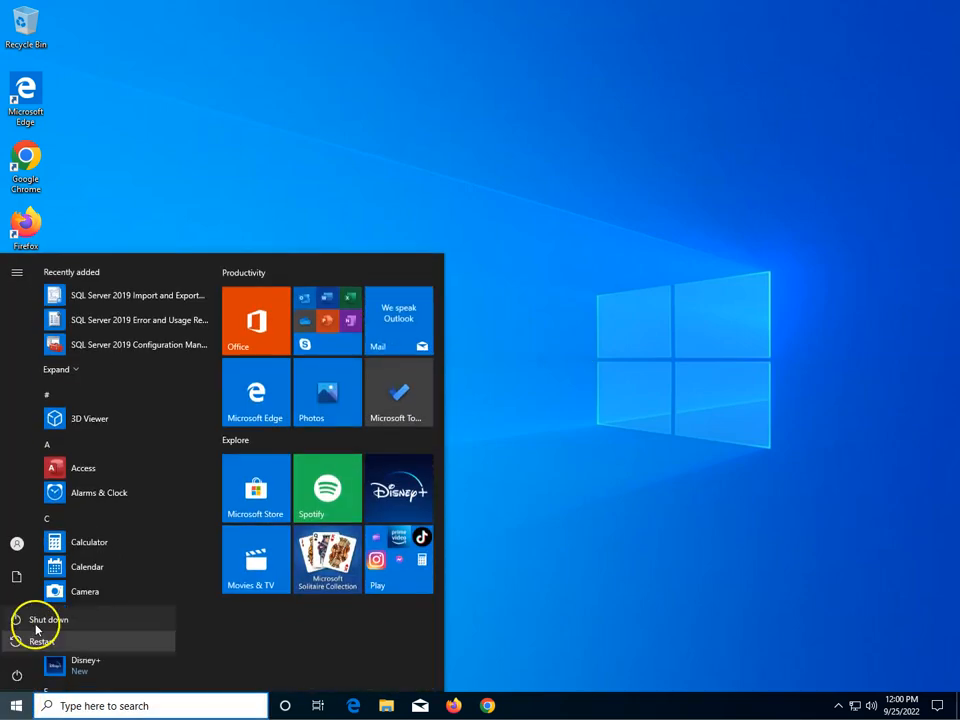
left_click(42, 638)
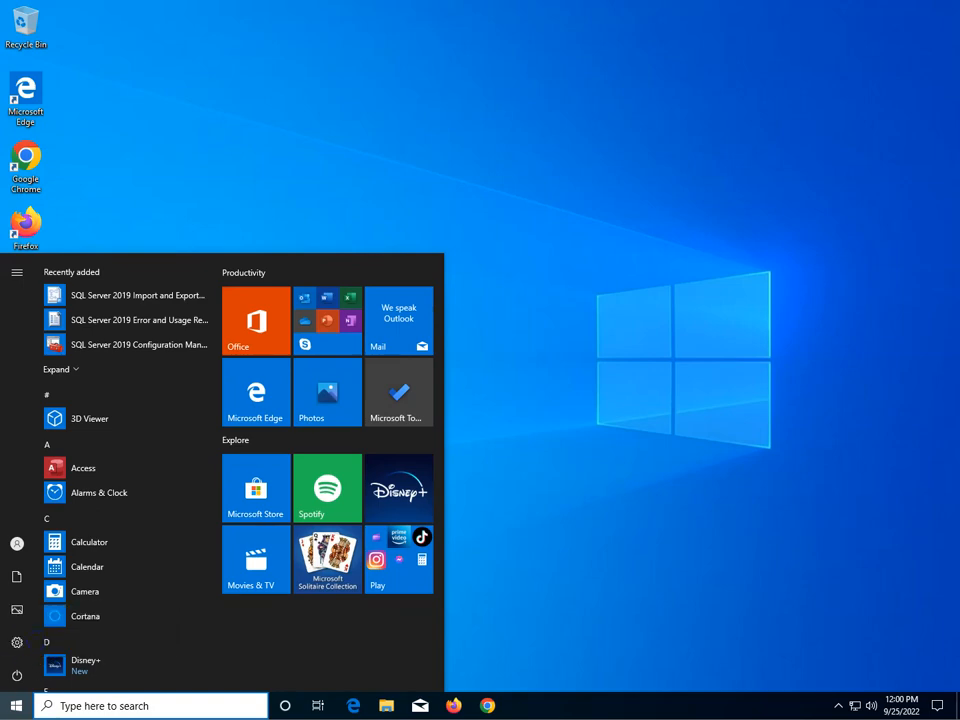